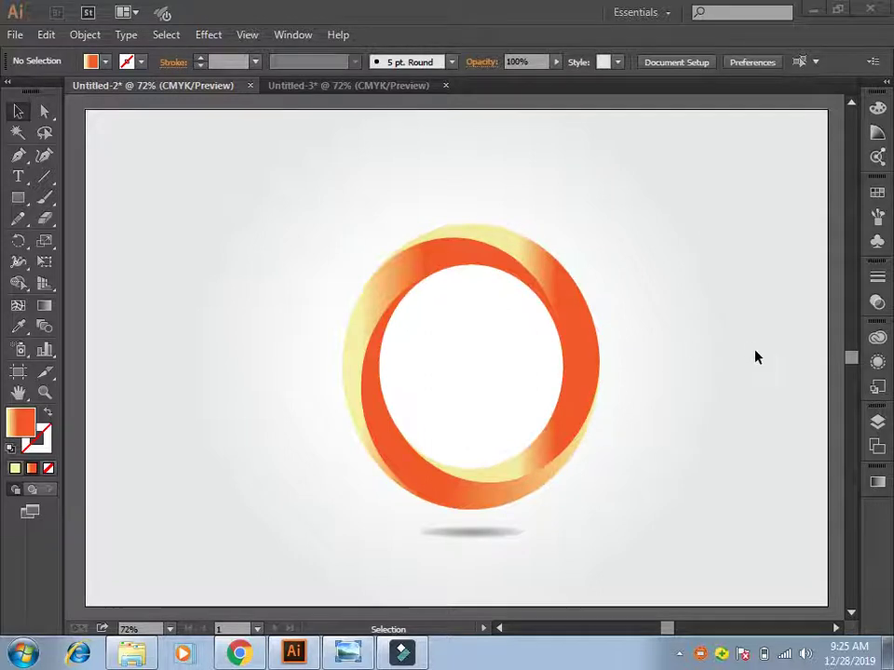
- Switch to the Untitled-3 document and draw a circle about 377 pt across
left_click(386, 88)
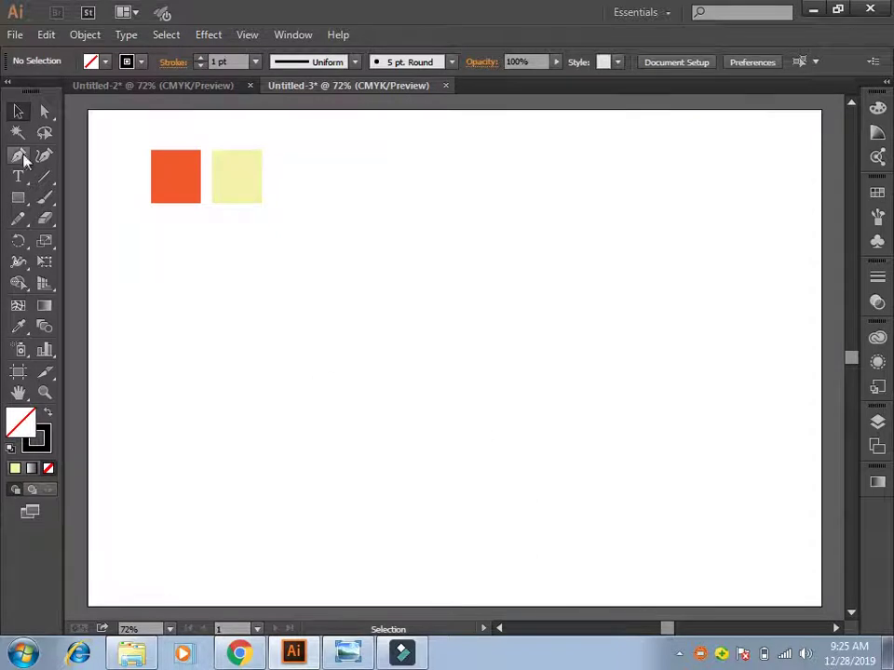
left_click(19, 200)
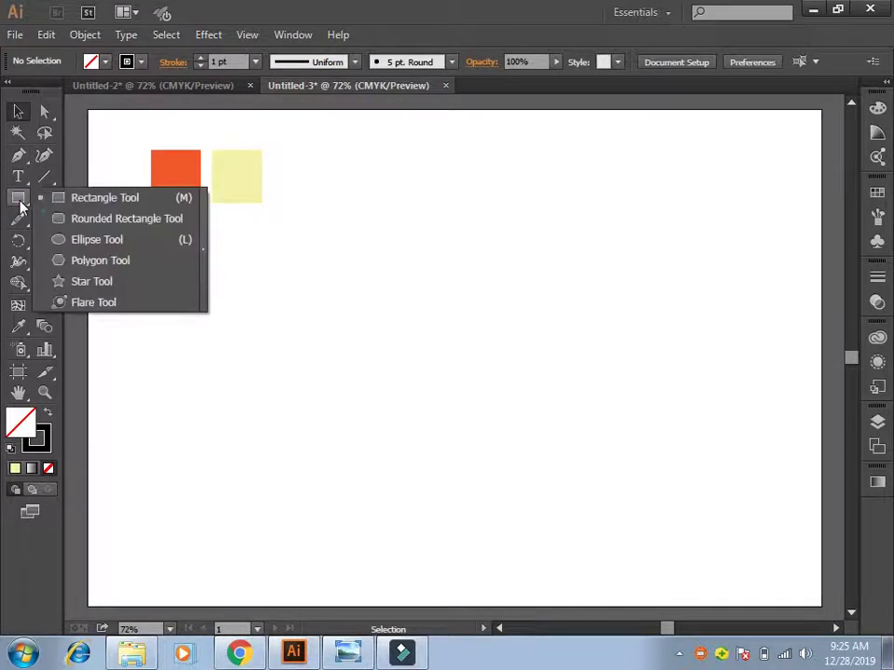
left_click(76, 239)
left_click(373, 272)
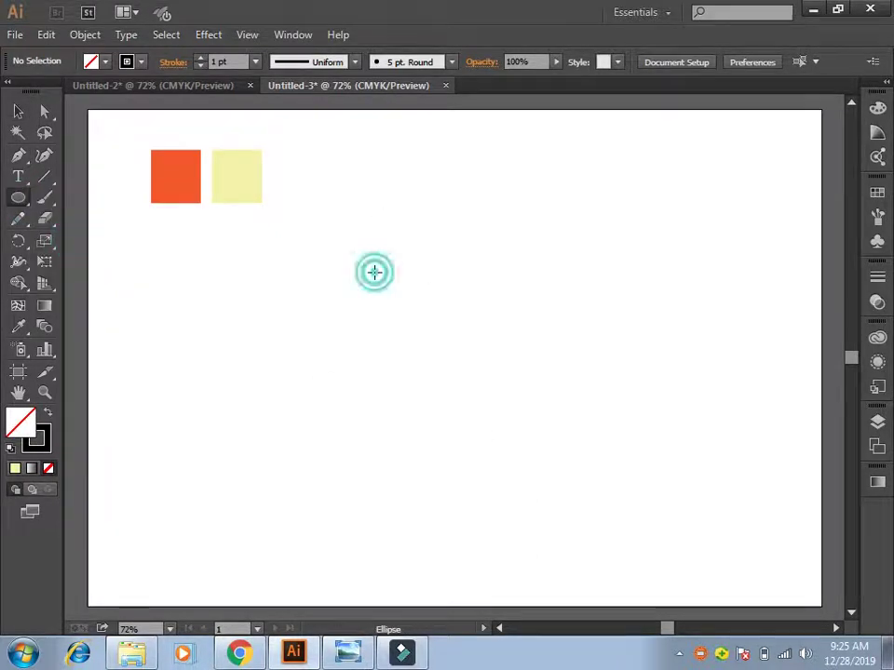
left_click_drag(375, 271, 545, 517)
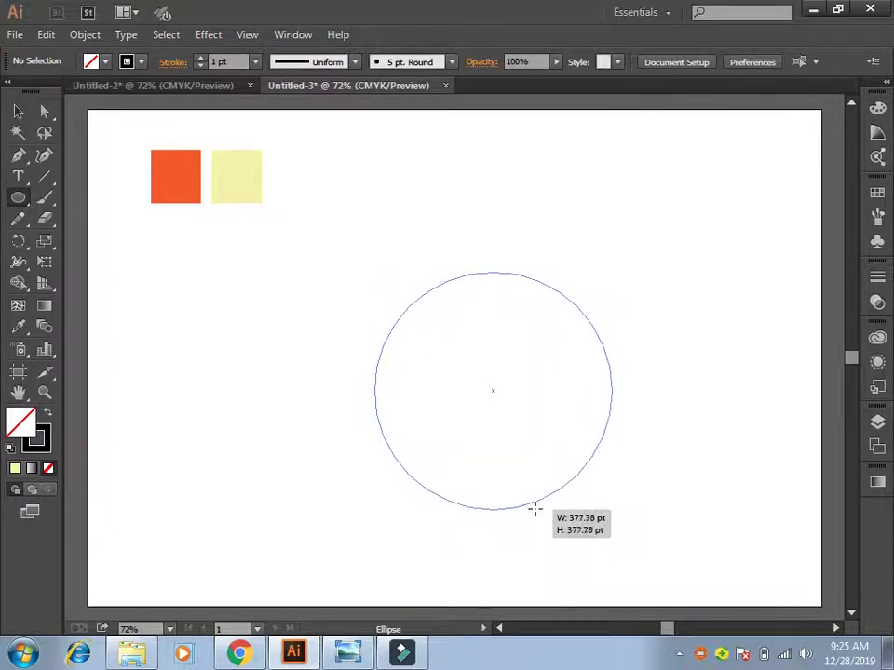
left_click_drag(545, 518, 535, 509)
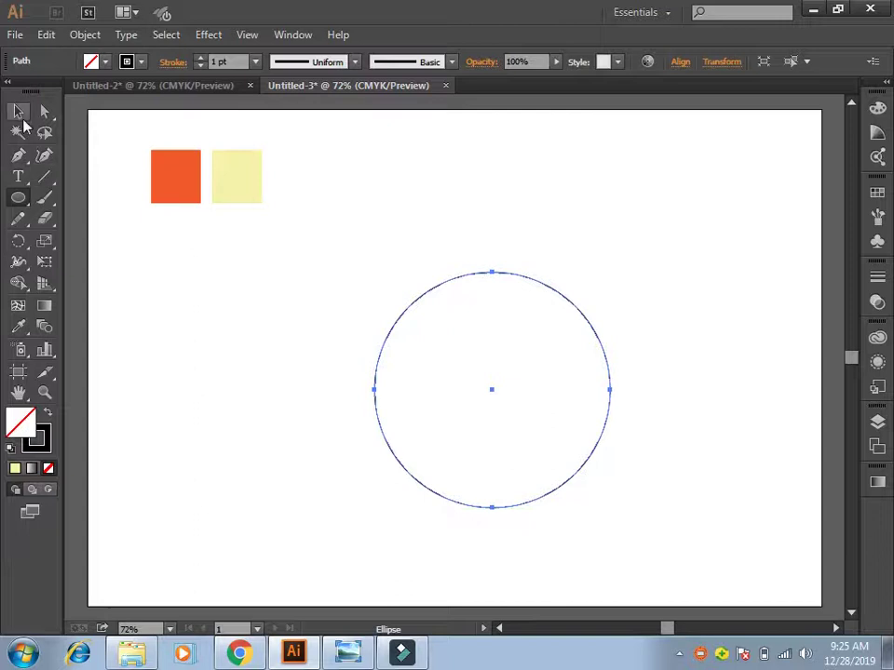
- Move the large circle slightly left toward the page centre and reselect it
left_click(19, 112)
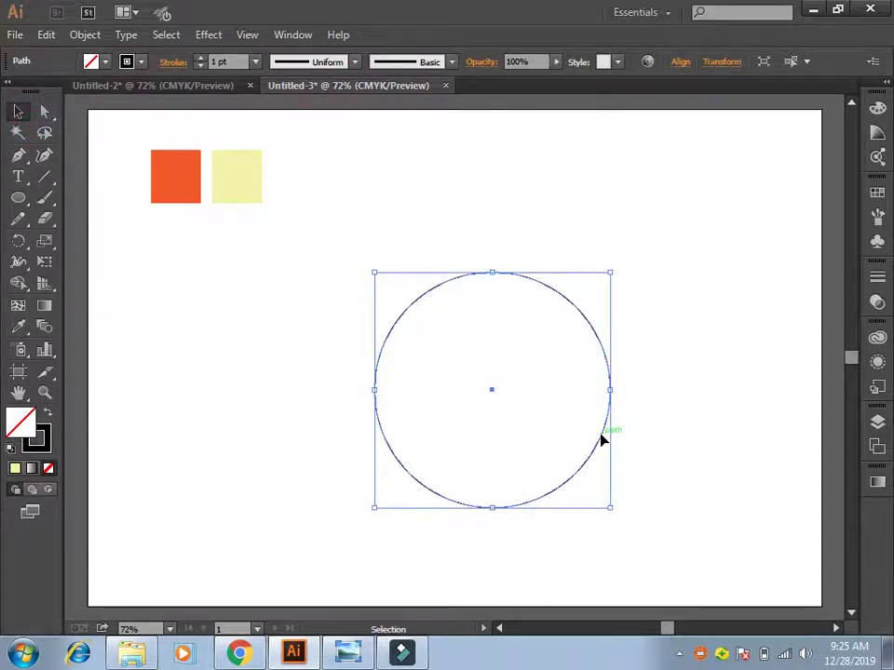
left_click_drag(596, 456, 558, 432)
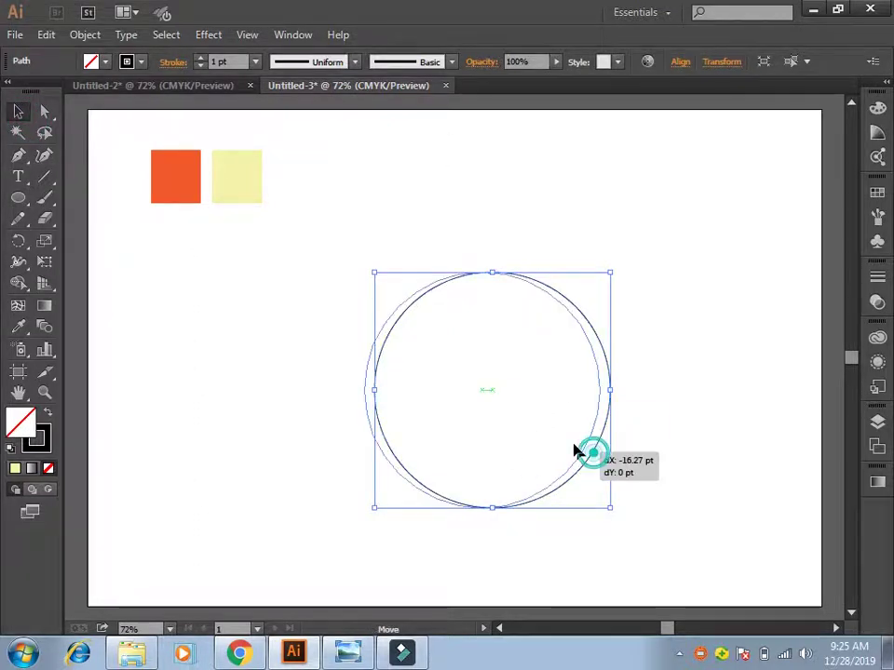
left_click(717, 439)
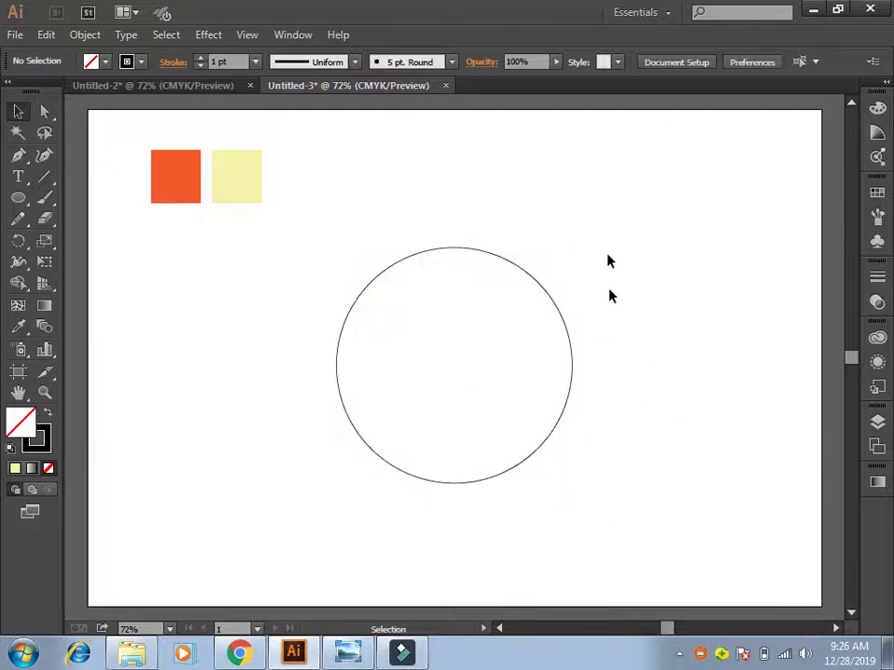
left_click_drag(604, 248, 327, 482)
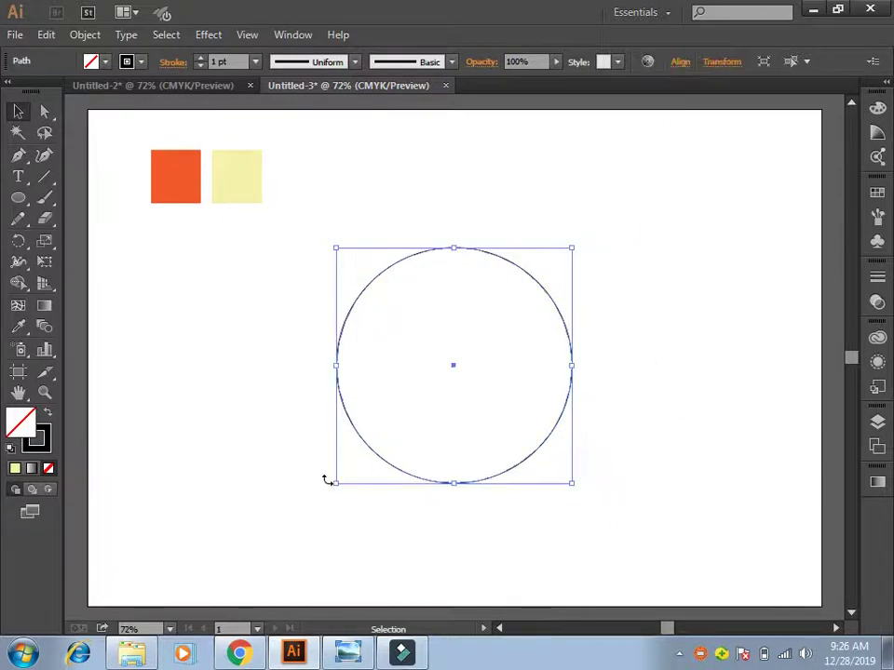
- Paste a copy of the circle in front and scale it to about 295 pt, concentric with the original
left_click(47, 36)
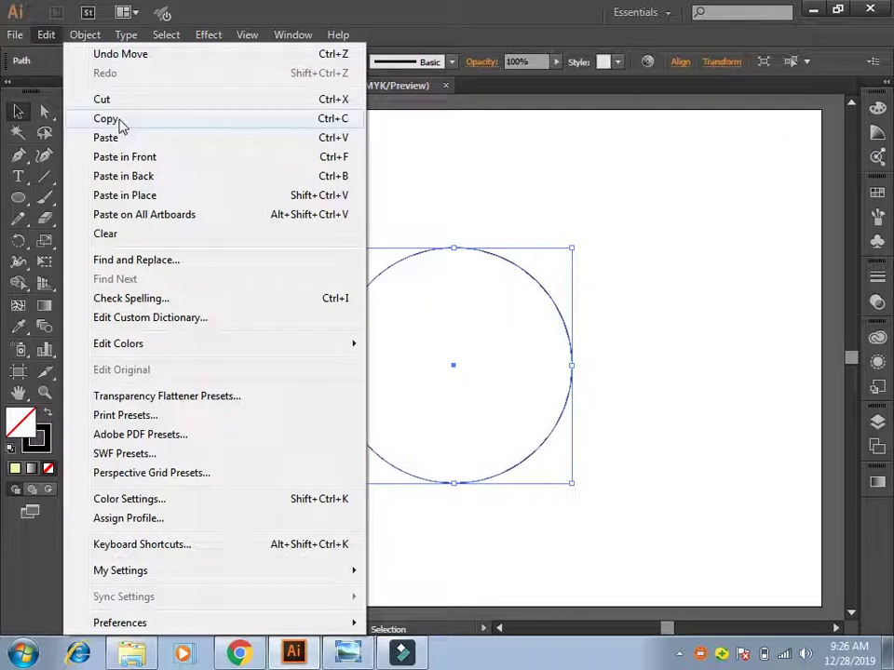
left_click(115, 119)
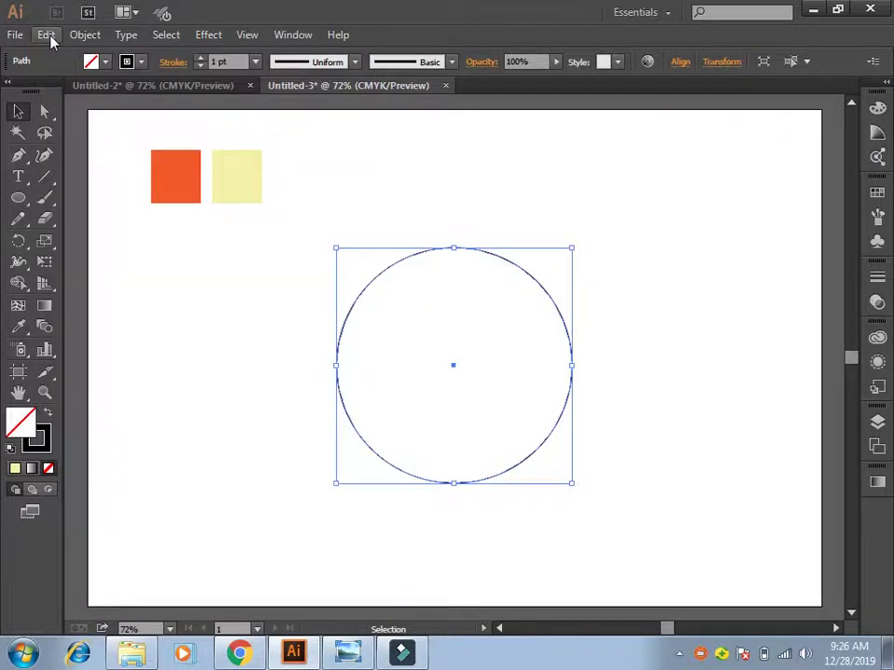
left_click(50, 38)
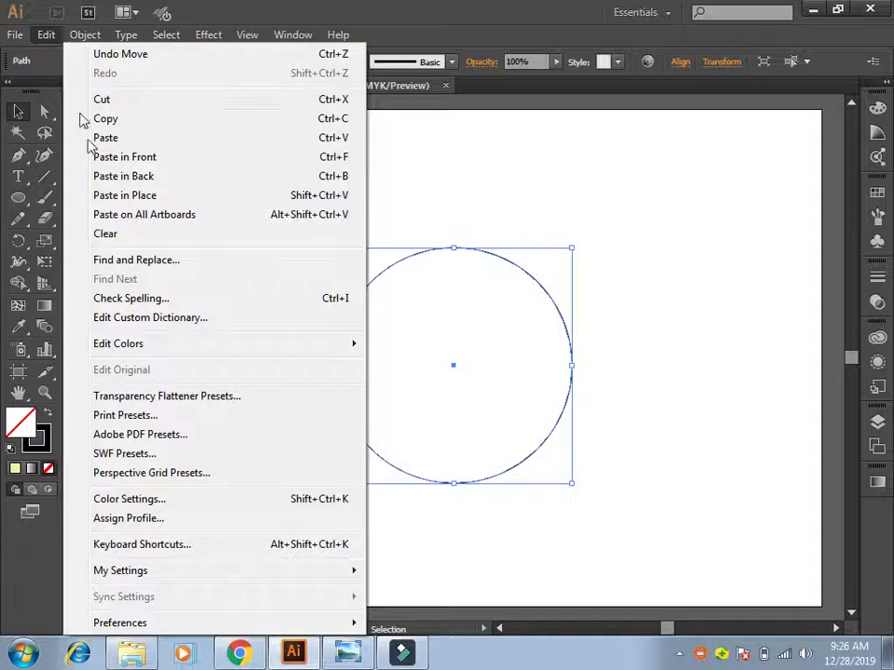
left_click(149, 161)
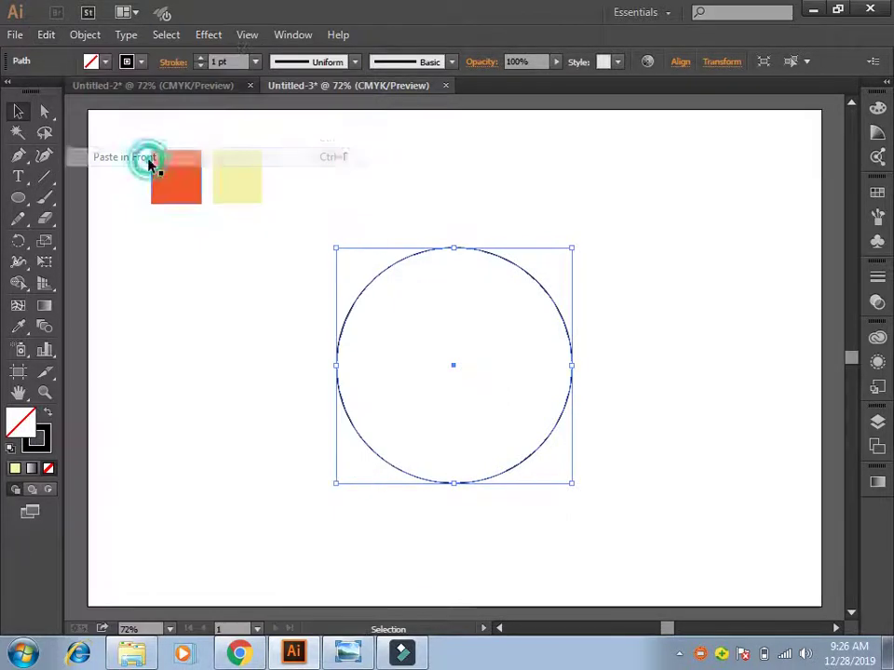
left_click(571, 482)
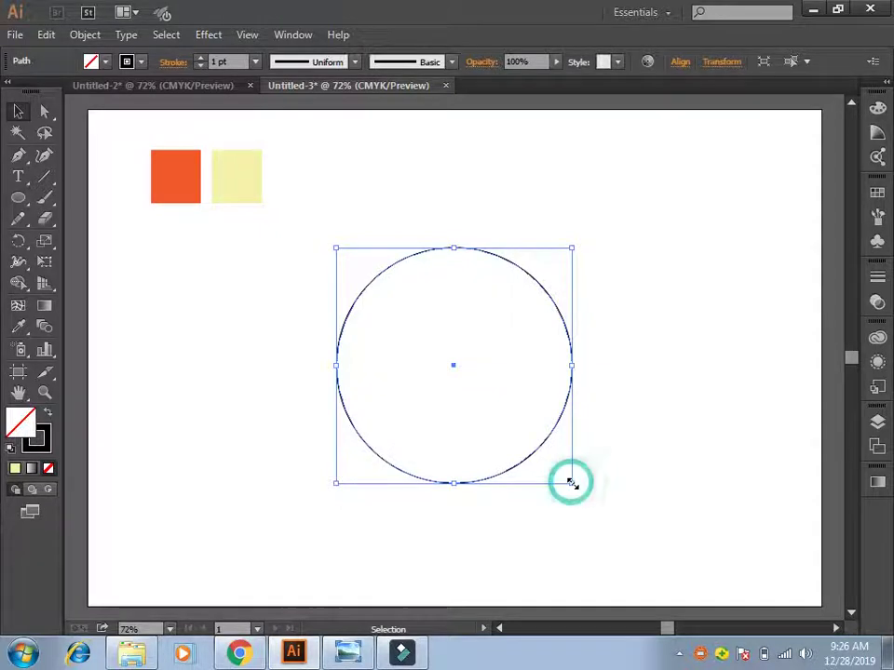
left_click_drag(571, 483, 538, 451)
left_click(614, 520)
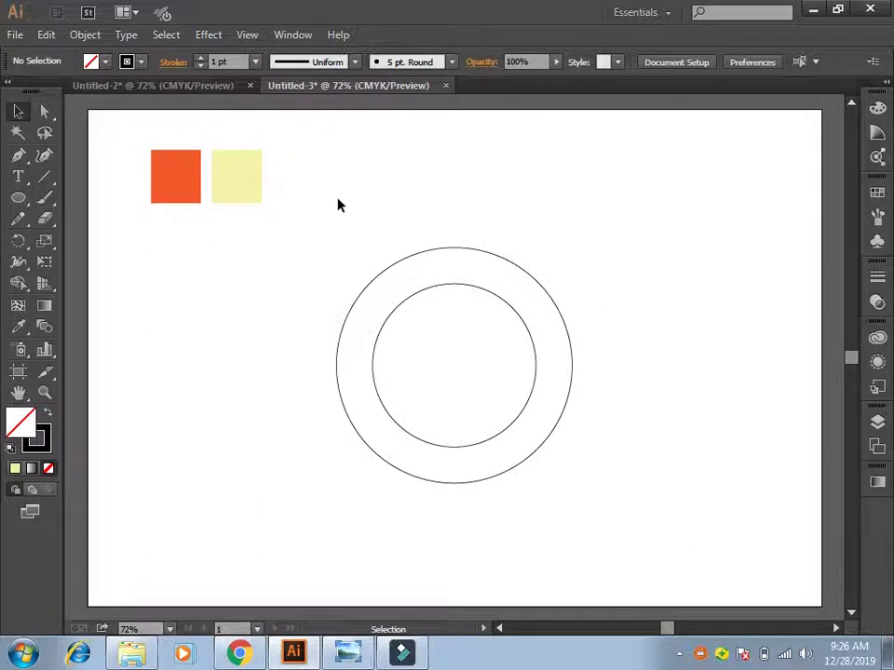
- Copy the inner circle to the outer circle's left edge and enlarge it to about 294 pt
left_click(465, 291)
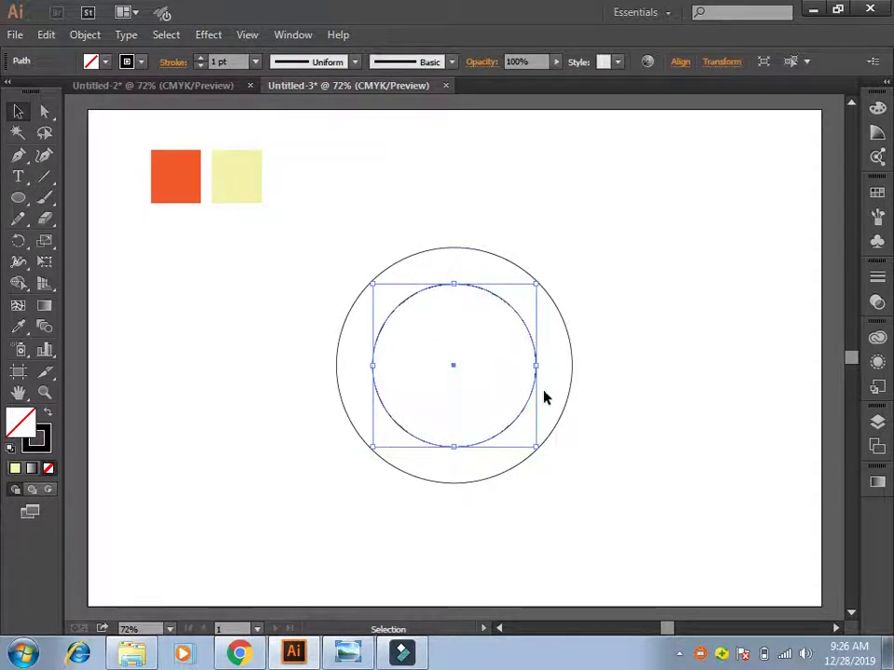
left_click_drag(528, 401, 494, 401)
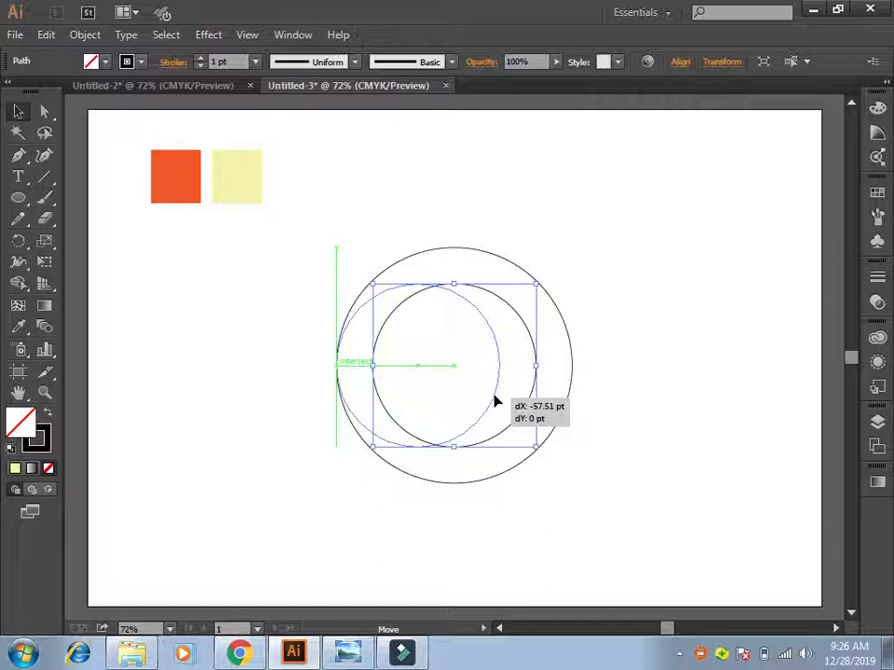
left_click_drag(494, 401, 494, 400)
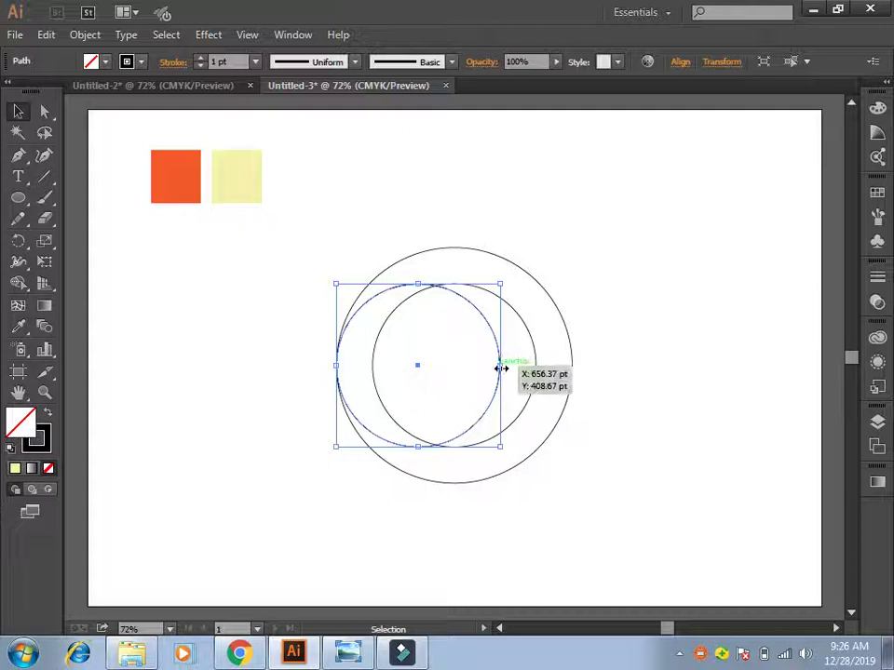
left_click_drag(501, 369, 539, 366)
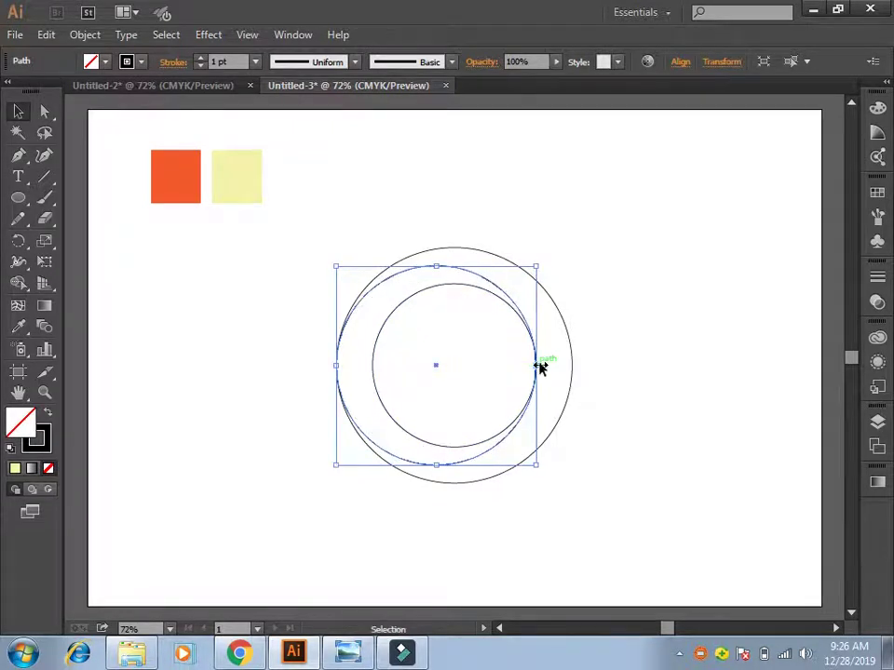
- Copy the middle circle across to the outer circle's right edge
left_click(643, 470)
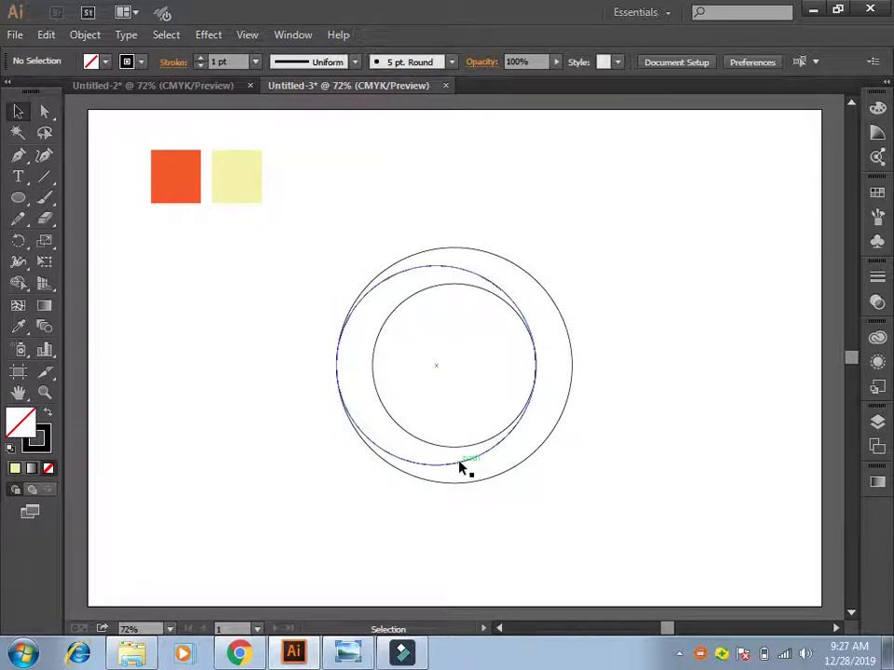
left_click_drag(456, 467, 492, 470)
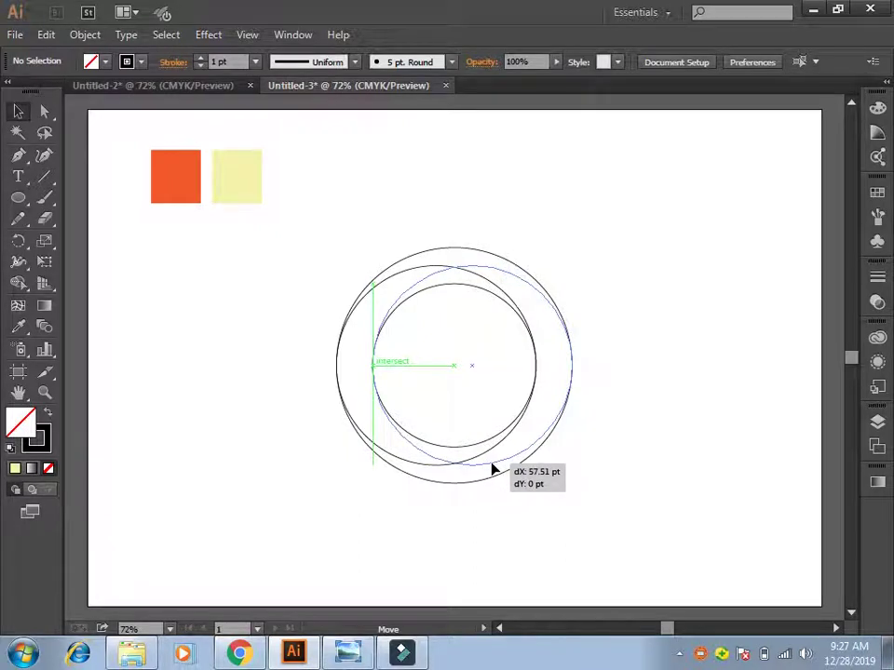
left_click_drag(491, 470, 492, 471)
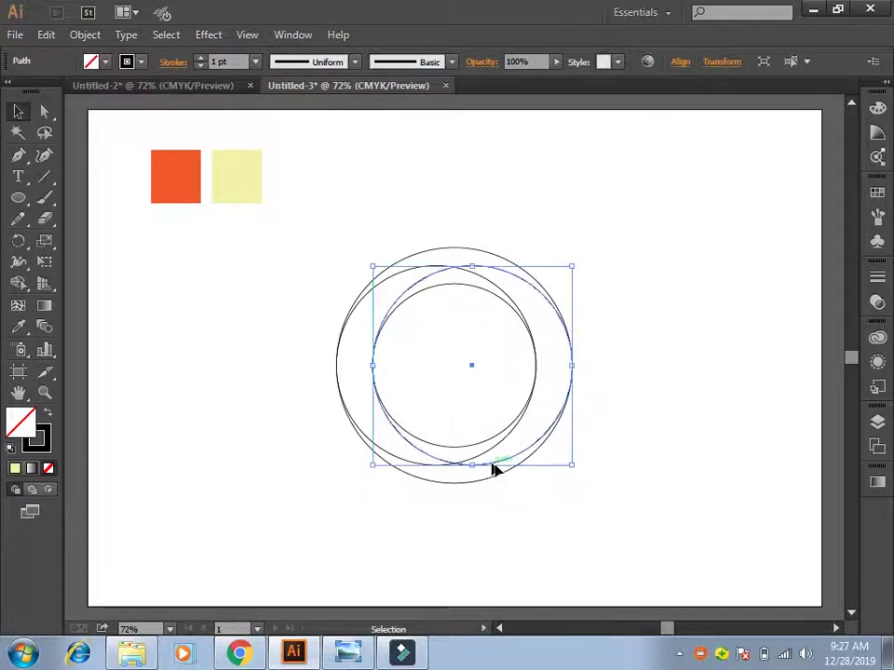
left_click(564, 533)
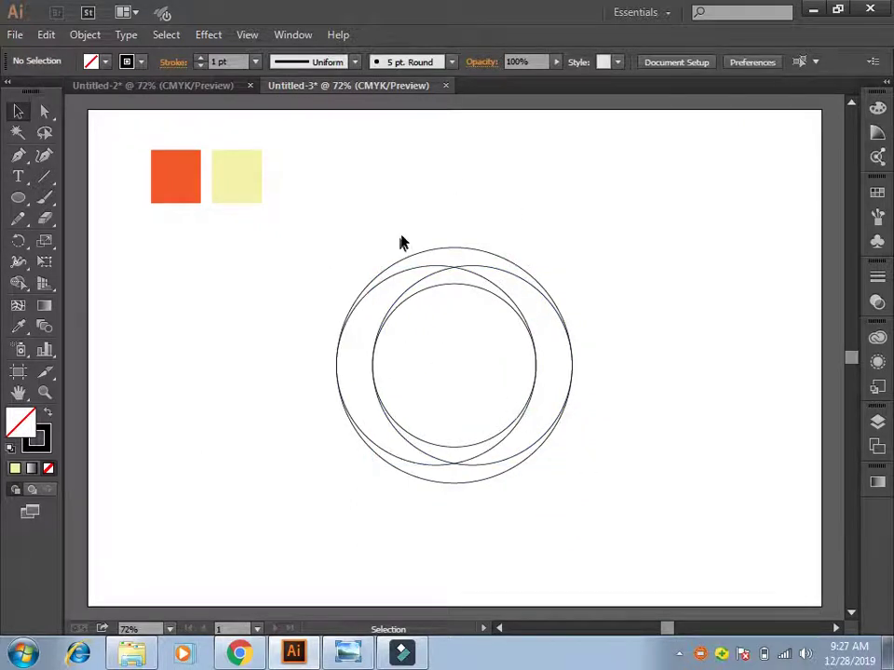
- Raise the two middle circles slightly and drop another circle copy lower, overlapping the others
left_click(495, 272)
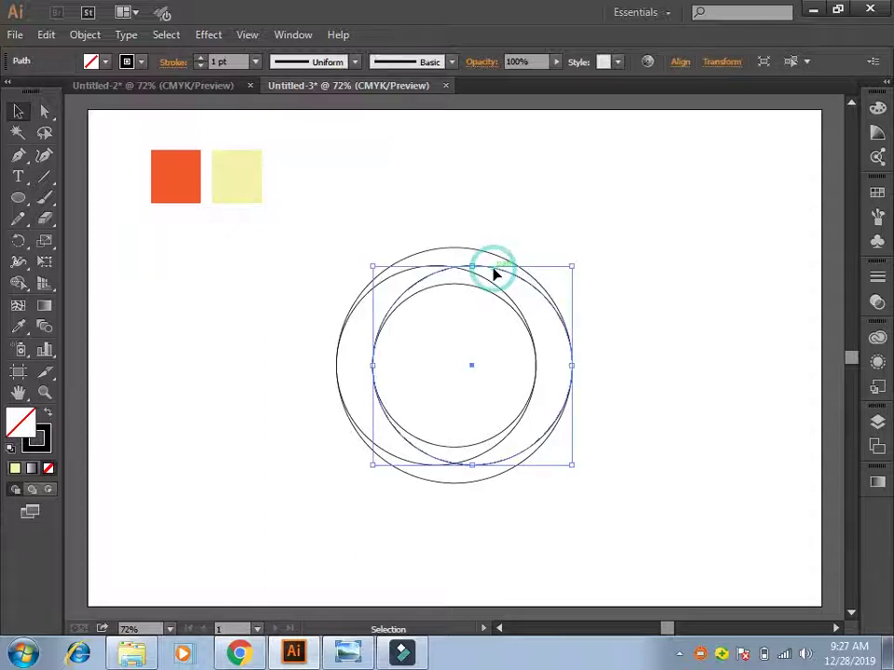
left_click(391, 281, "shift")
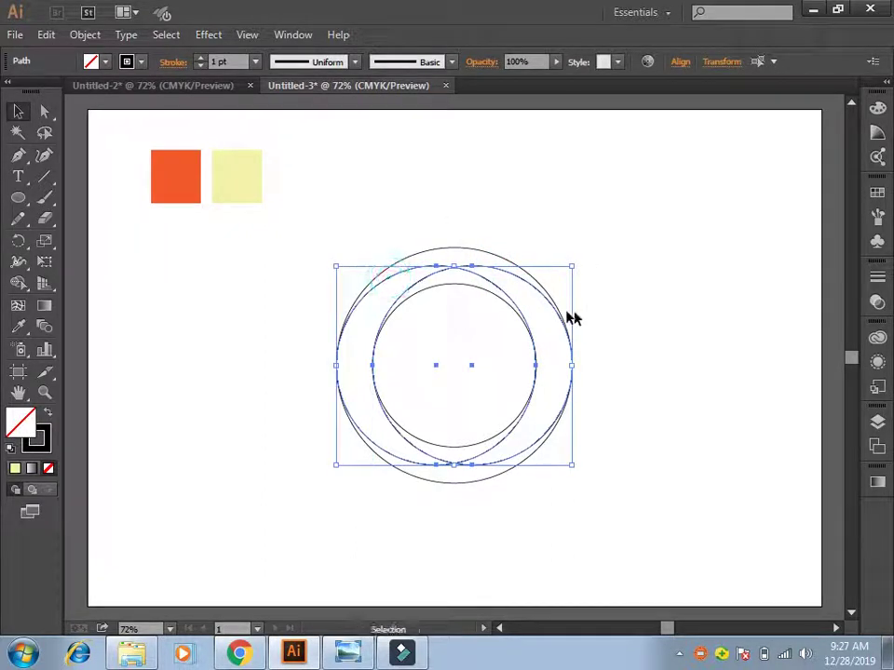
left_click_drag(527, 452, 527, 444)
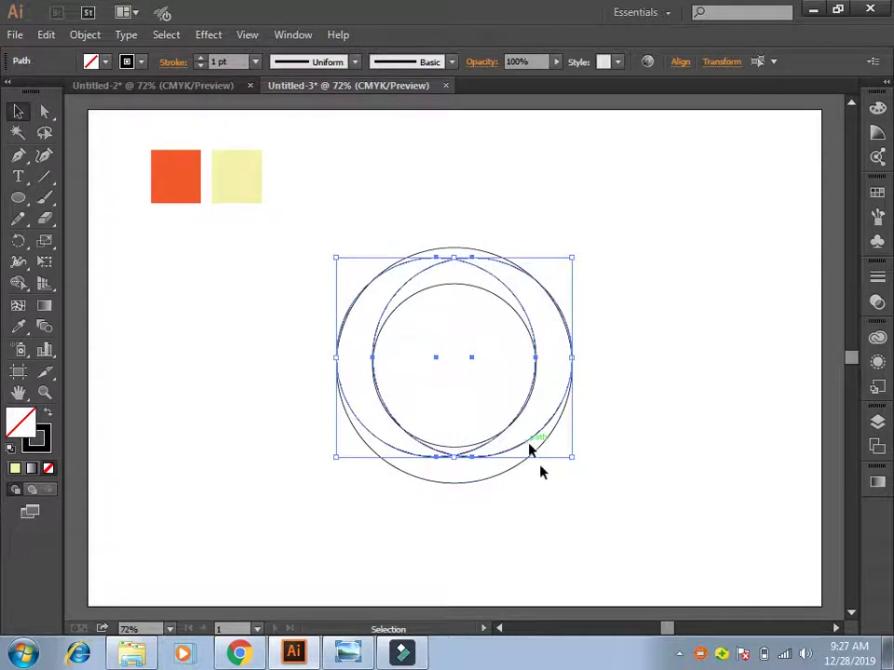
left_click(554, 587)
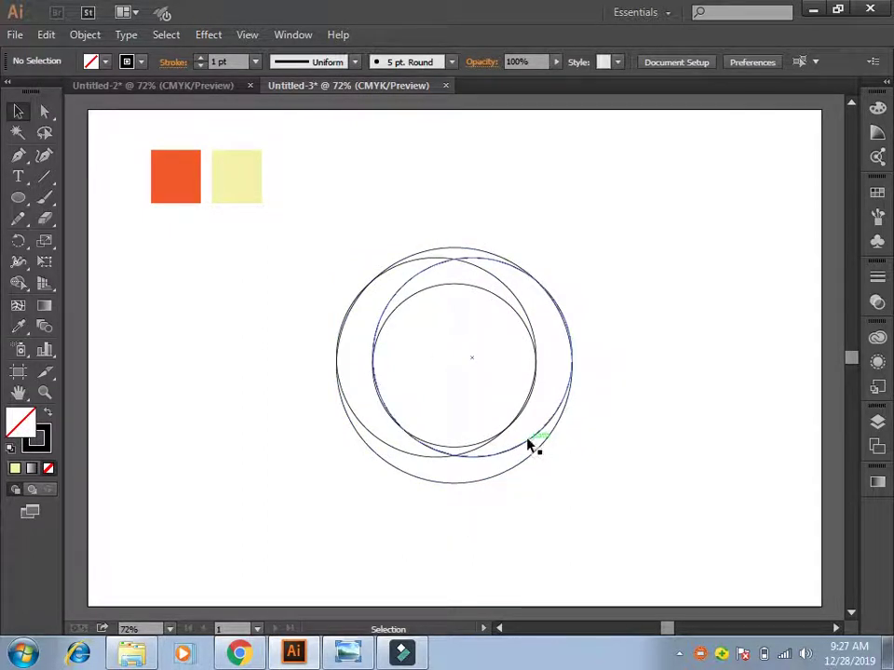
left_click_drag(528, 445, 511, 470)
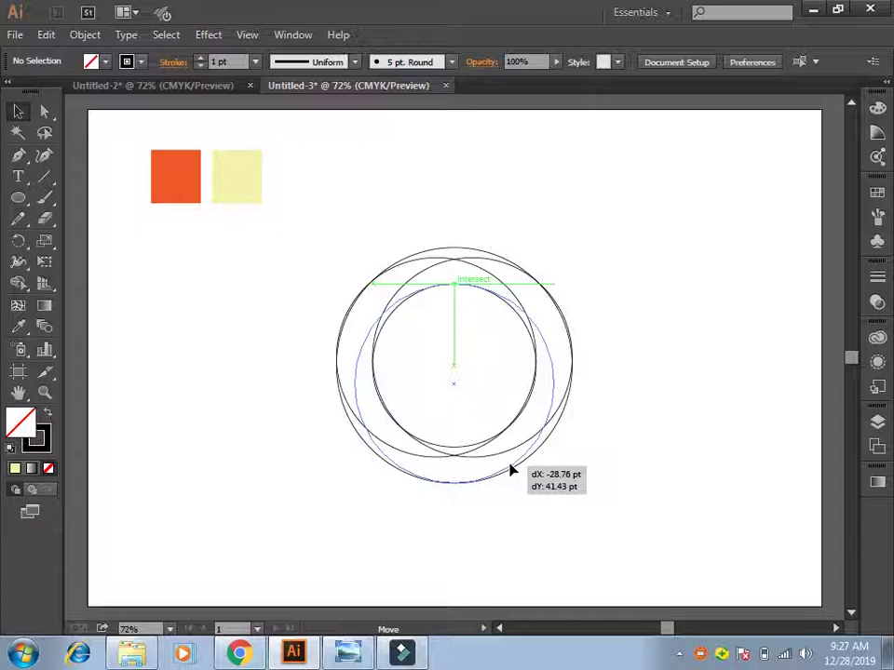
left_click_drag(511, 470, 512, 471)
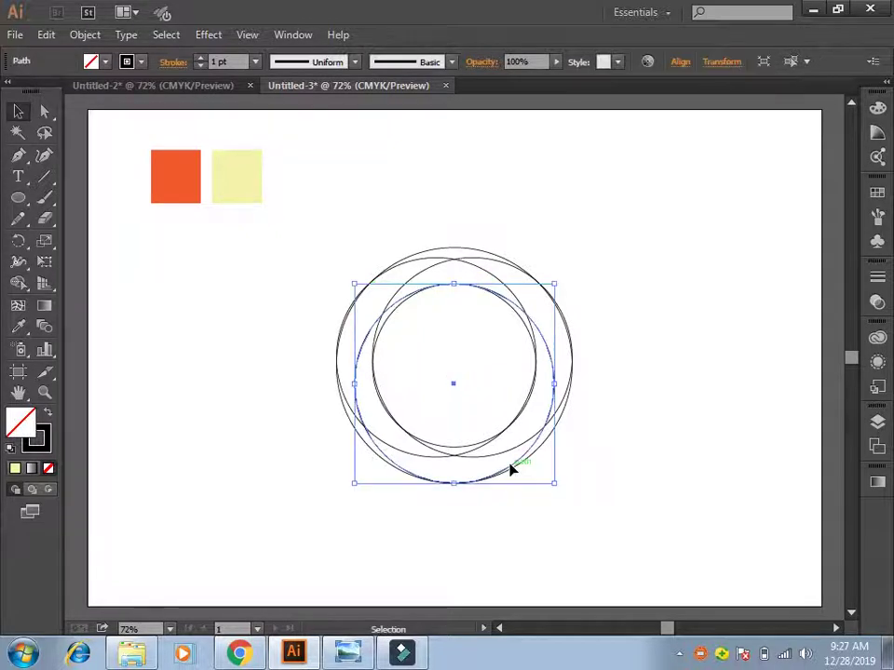
left_click(616, 571)
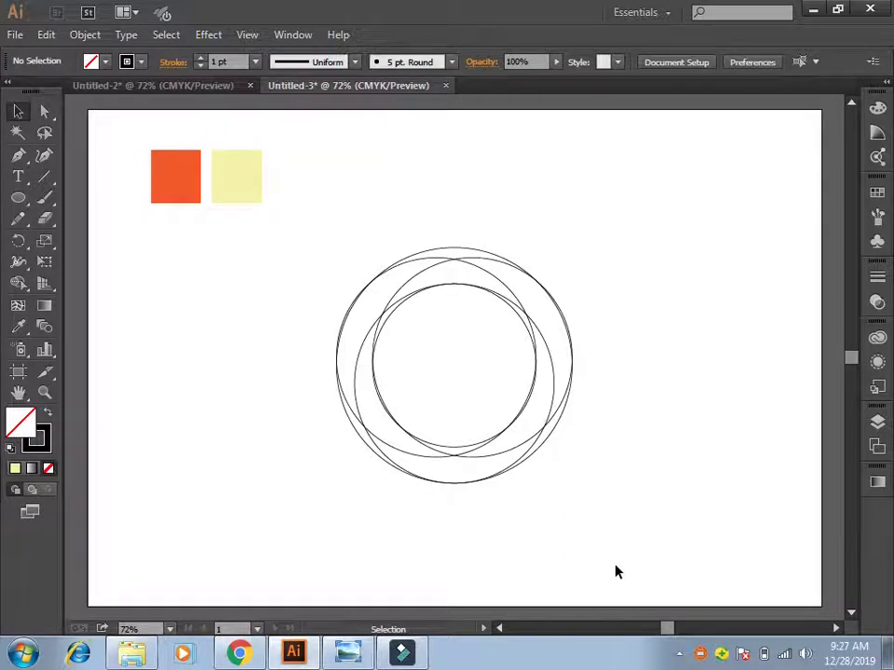
- Squeeze all the circles narrower horizontally into ovals and reselect them
left_click_drag(333, 224, 592, 529)
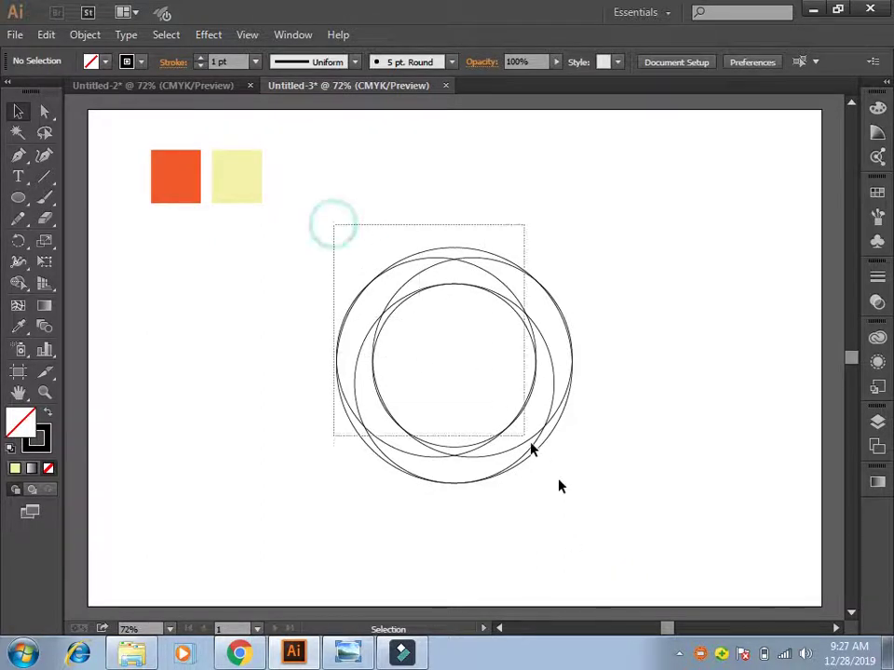
left_click_drag(575, 368, 560, 367)
left_click(618, 475)
left_click_drag(335, 232, 594, 551)
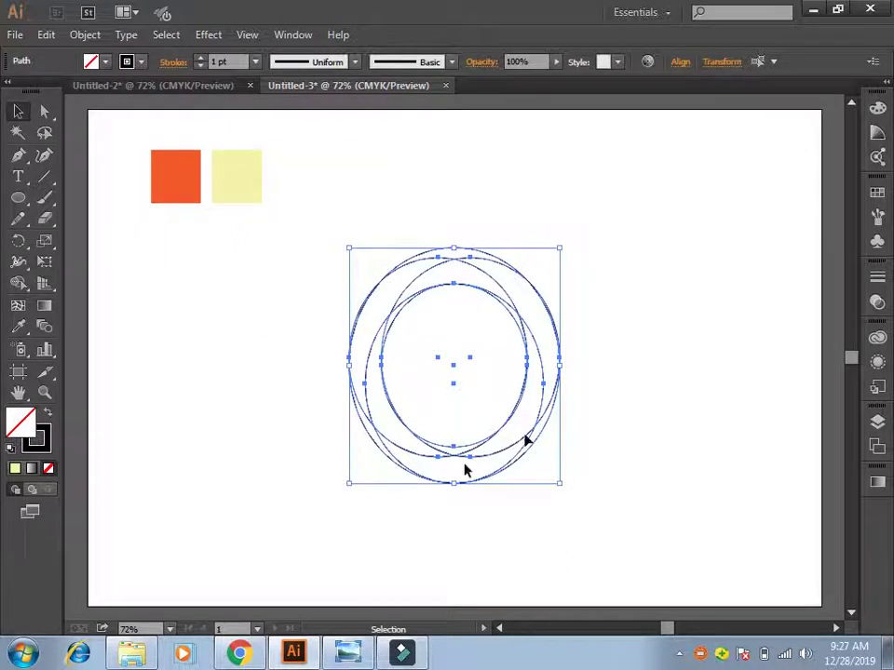
- Merge the top, left, right and bottom slivers into crescents with the Shape Builder tool
left_click(17, 285)
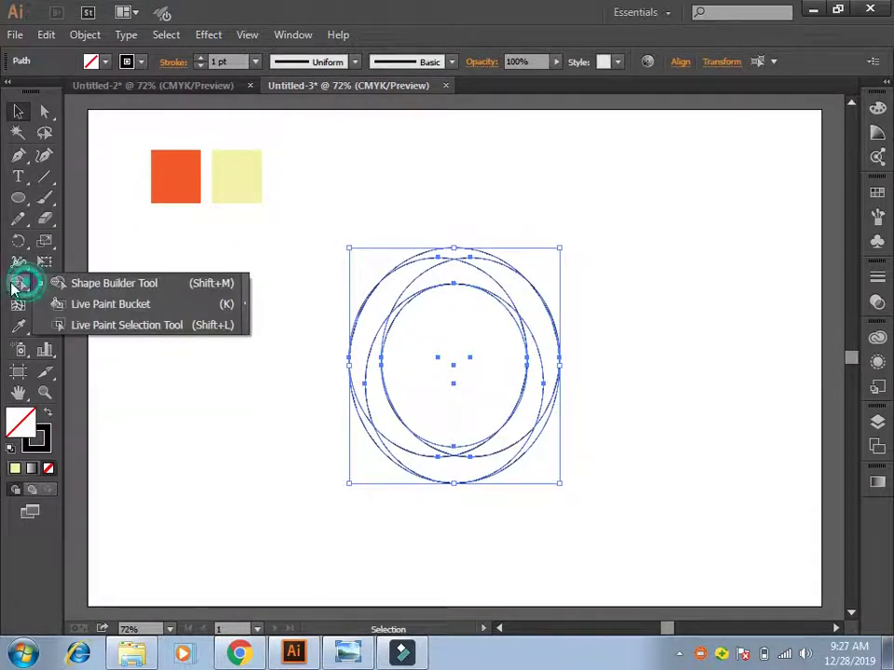
left_click(116, 291)
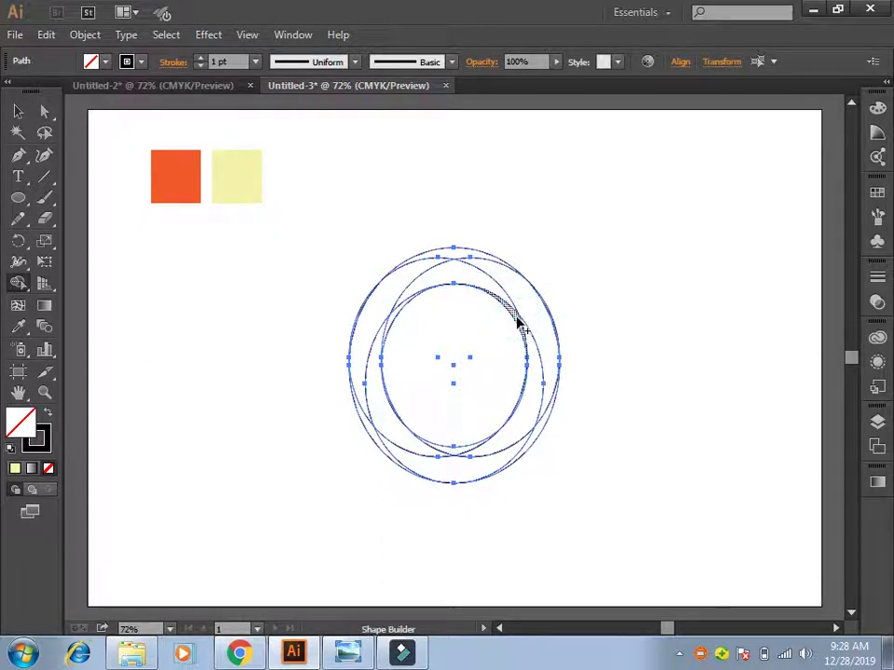
mouse_move(497, 298)
left_mouse_down()
mouse_move(406, 286)
mouse_move(373, 319)
left_mouse_up()
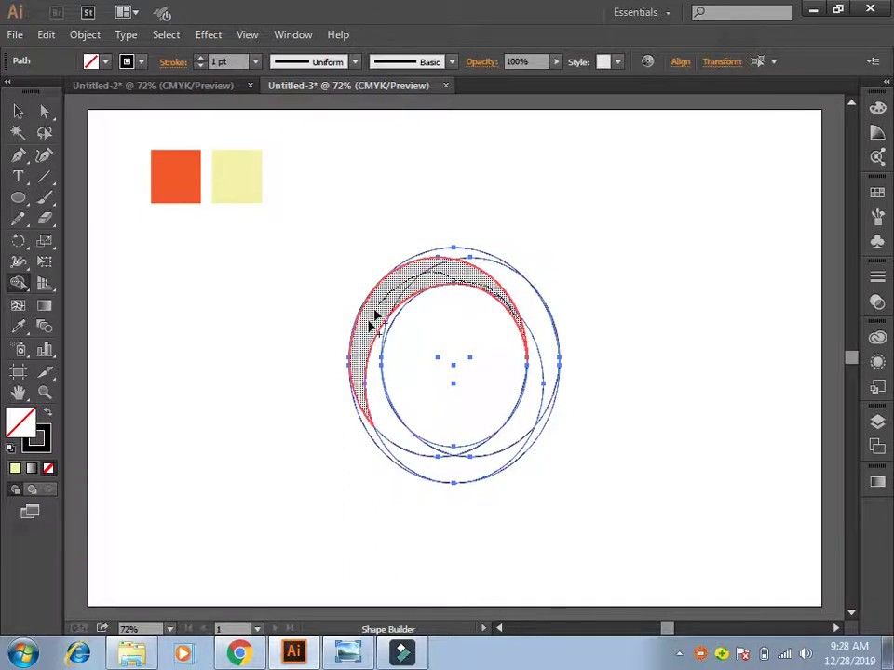
left_click_drag(361, 374, 363, 415)
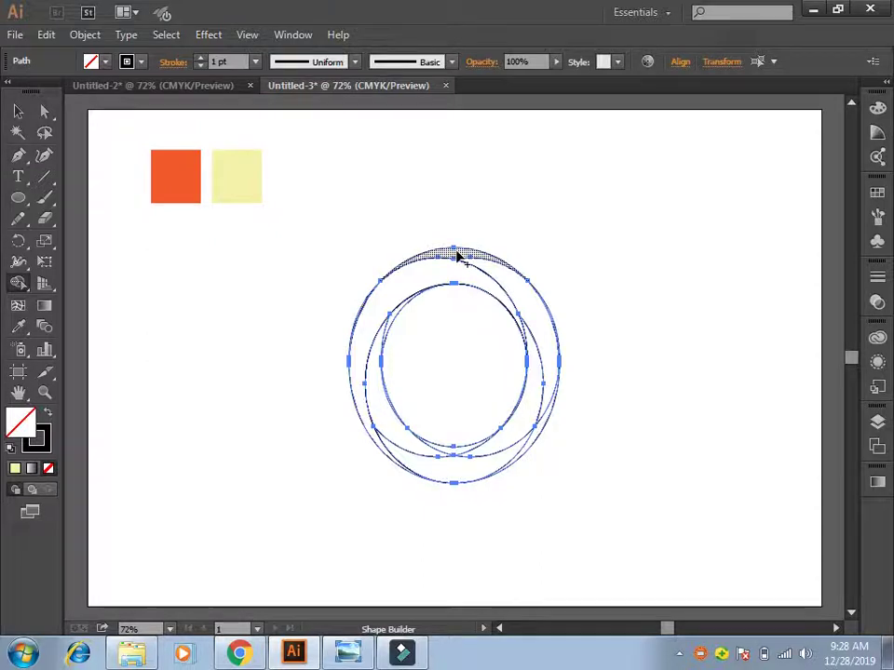
mouse_move(472, 261)
left_mouse_down()
mouse_move(538, 387)
mouse_move(469, 456)
left_mouse_up()
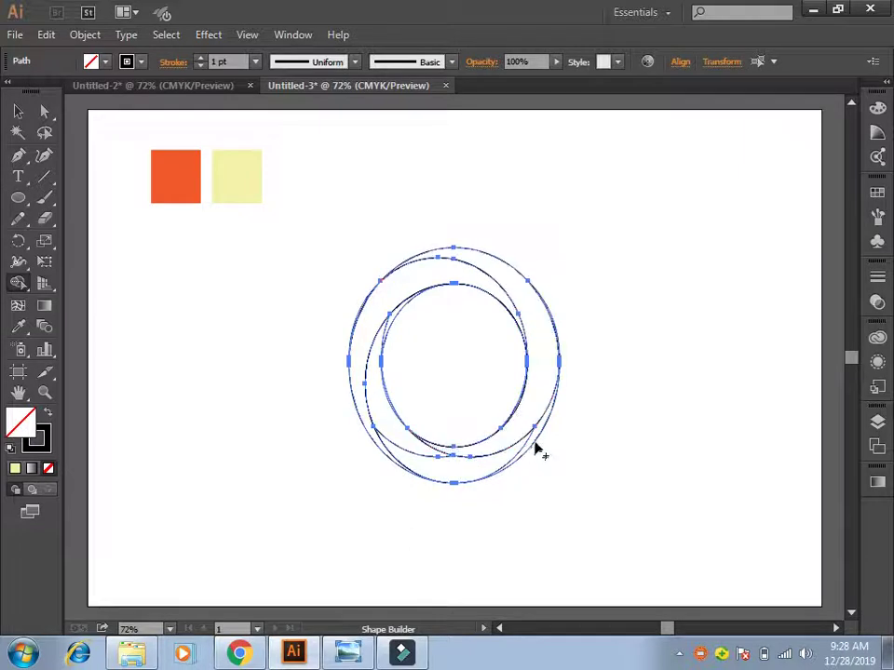
mouse_move(540, 436)
left_mouse_down()
mouse_move(473, 485)
mouse_move(420, 462)
mouse_move(379, 385)
mouse_move(378, 350)
mouse_move(391, 323)
left_mouse_up()
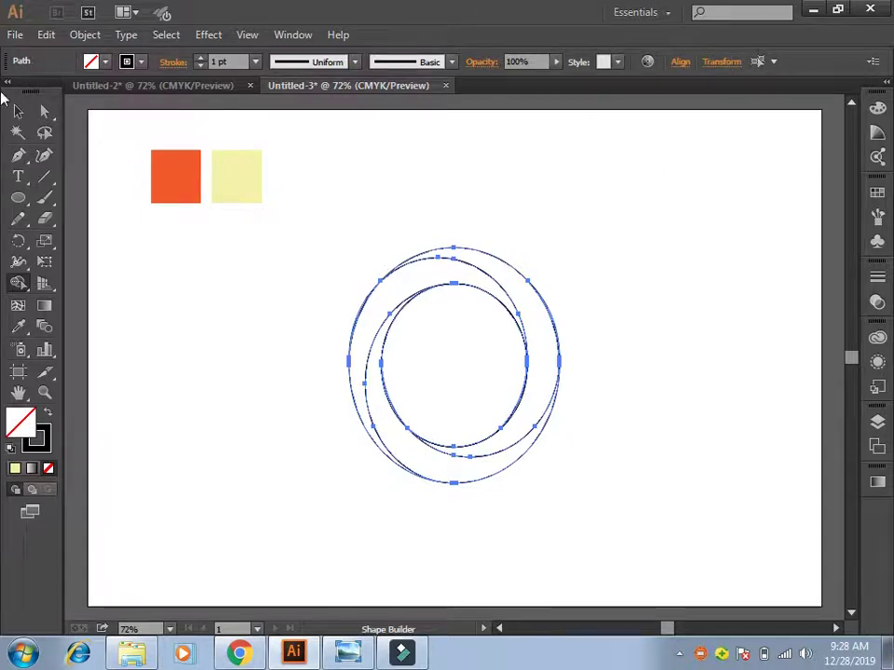
left_click(18, 111)
left_click(228, 357)
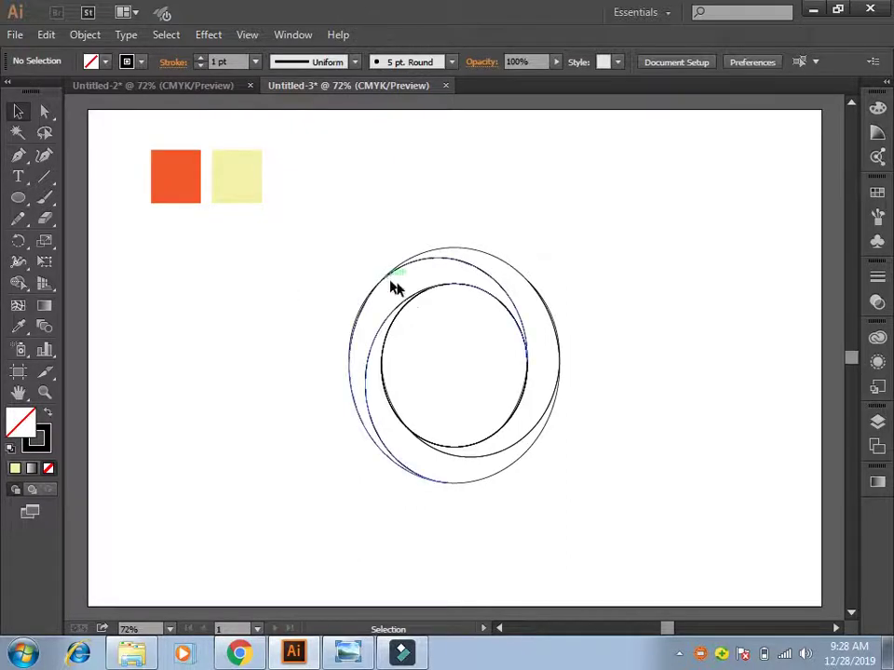
- Fill the left crescent with the orange eyedropped from the sample square
left_click(445, 265)
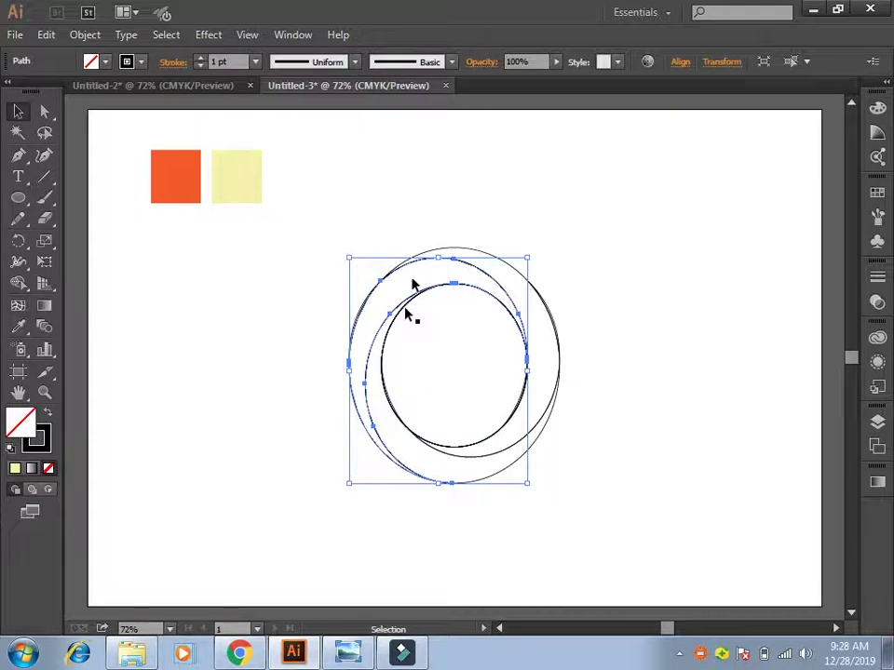
left_click(19, 327)
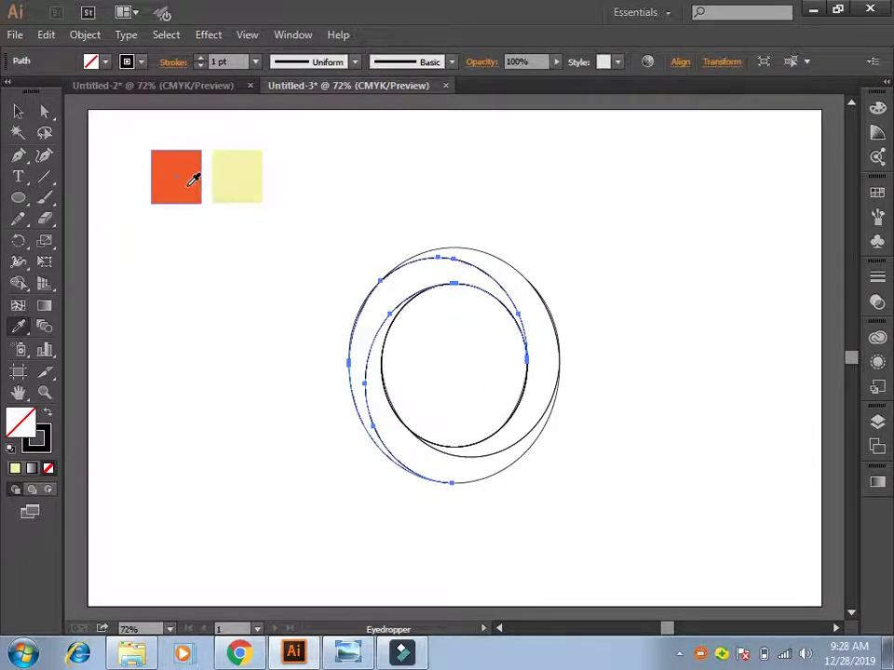
left_click(192, 180)
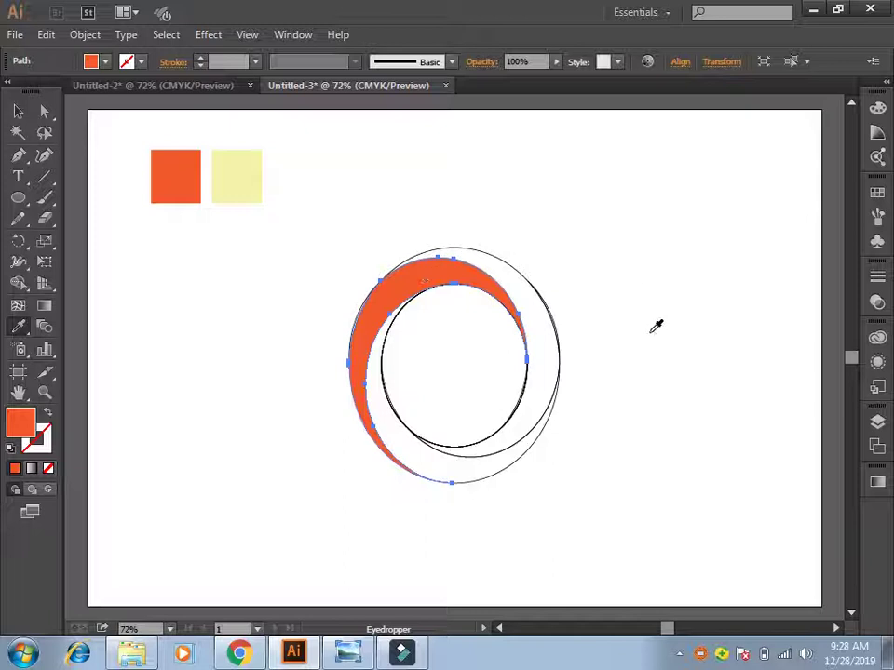
- Turn the crescent's orange fill into a gradient and add the pale yellow as a stop
left_click(878, 482)
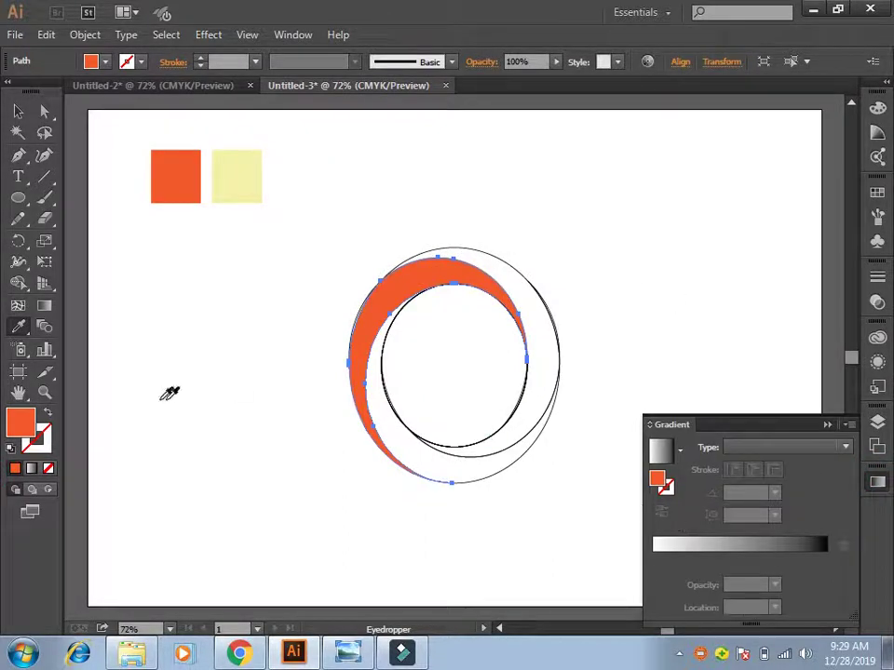
mouse_move(26, 424)
left_mouse_down()
mouse_move(708, 587)
mouse_move(670, 559)
mouse_move(612, 564)
left_mouse_up()
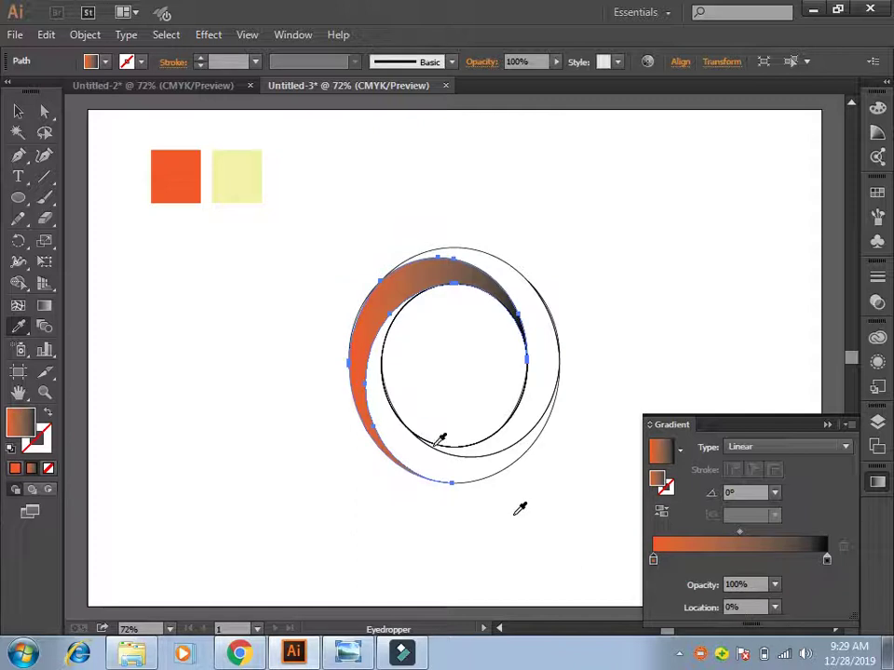
left_click(250, 170)
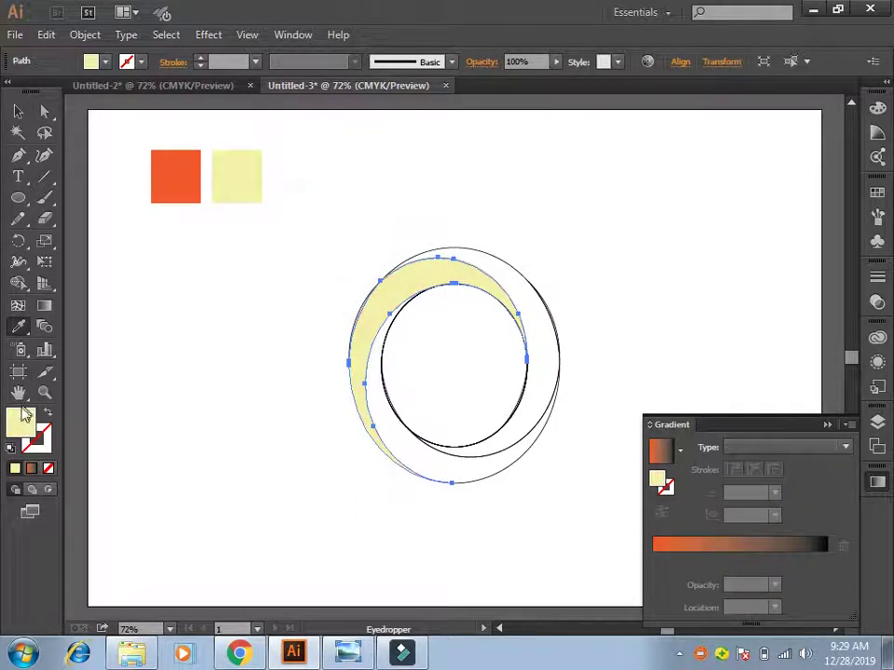
left_click_drag(23, 424, 773, 524)
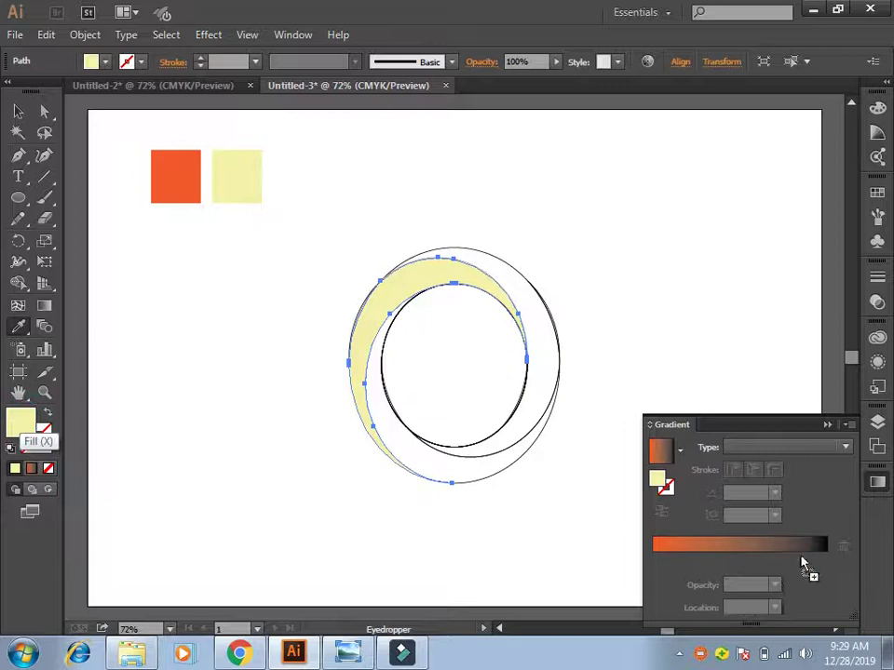
mouse_move(818, 557)
left_mouse_down()
mouse_move(819, 592)
mouse_move(858, 558)
left_mouse_up()
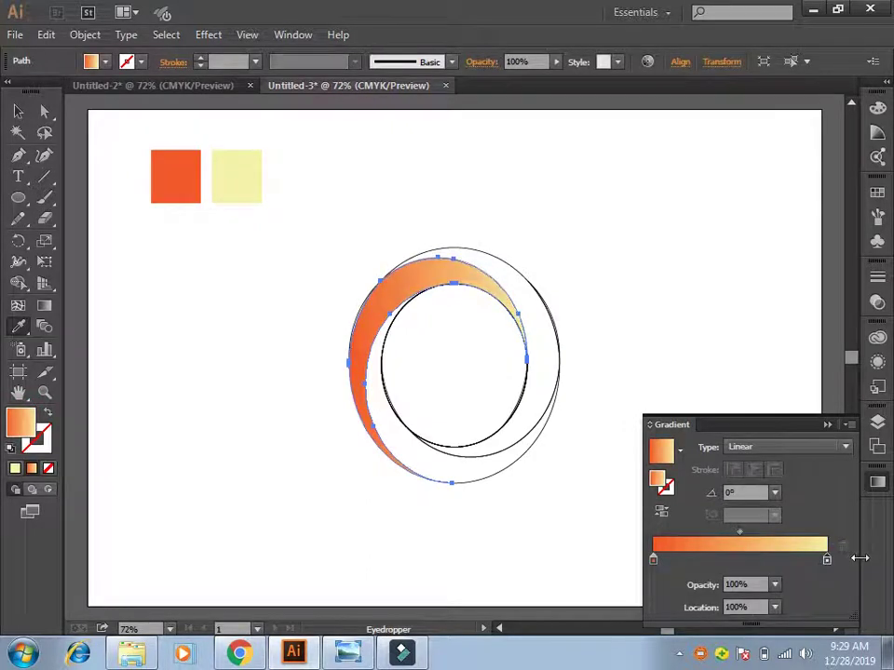
- Arrange the gradient stops so pale yellow is at the start and orange at the far end
left_click_drag(652, 560, 744, 560)
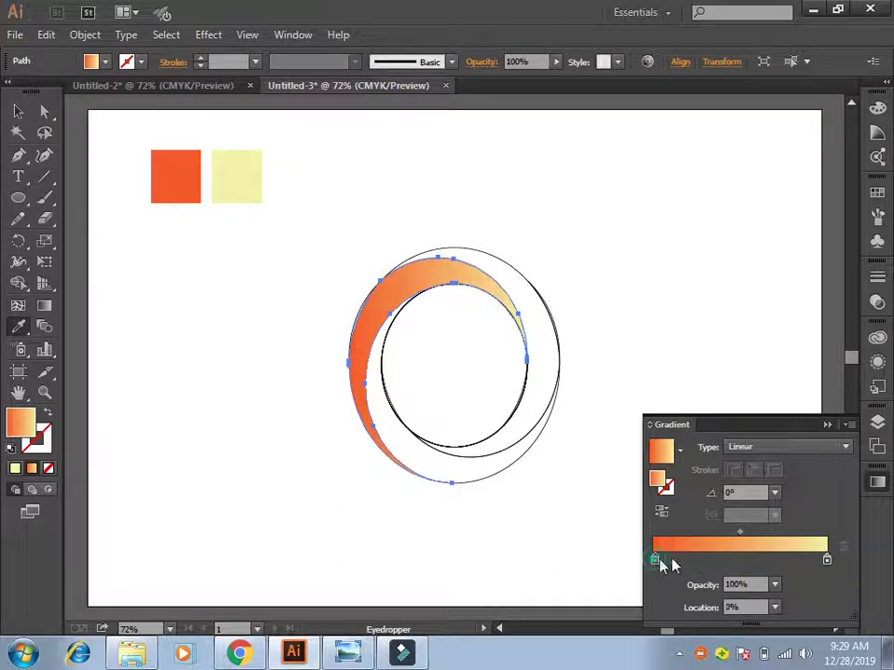
left_click_drag(827, 559, 628, 562)
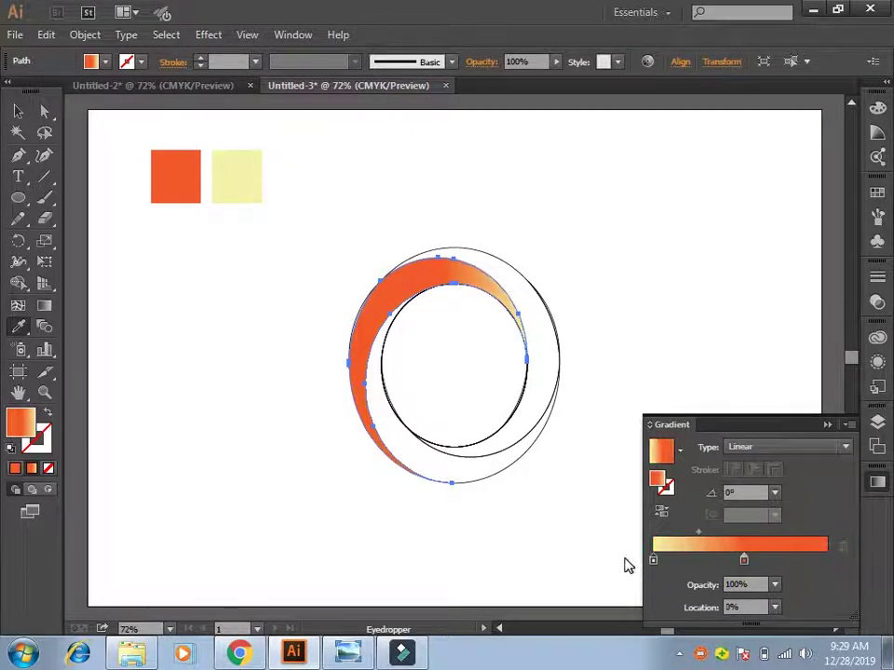
left_click_drag(744, 562, 840, 561)
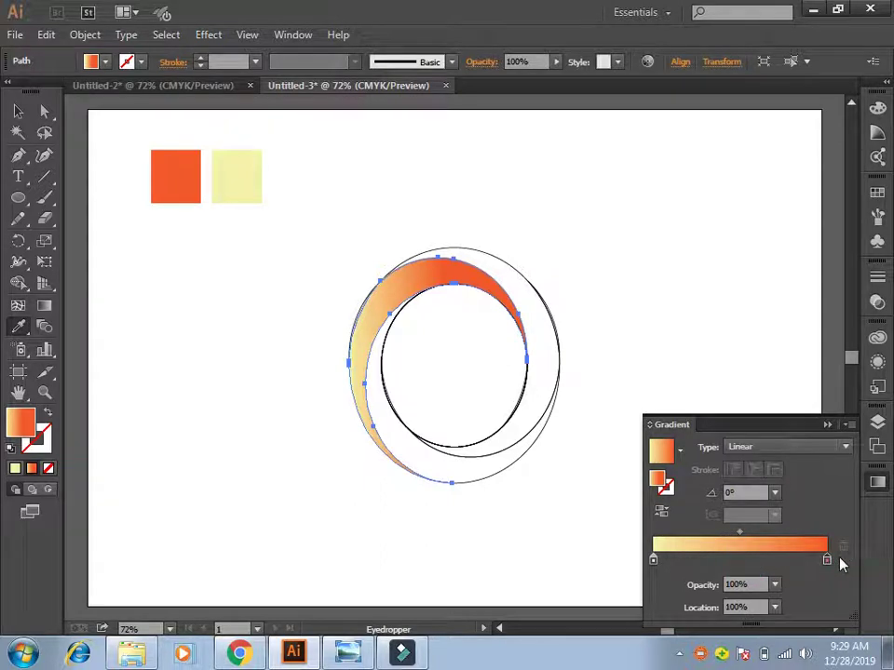
left_click(19, 114)
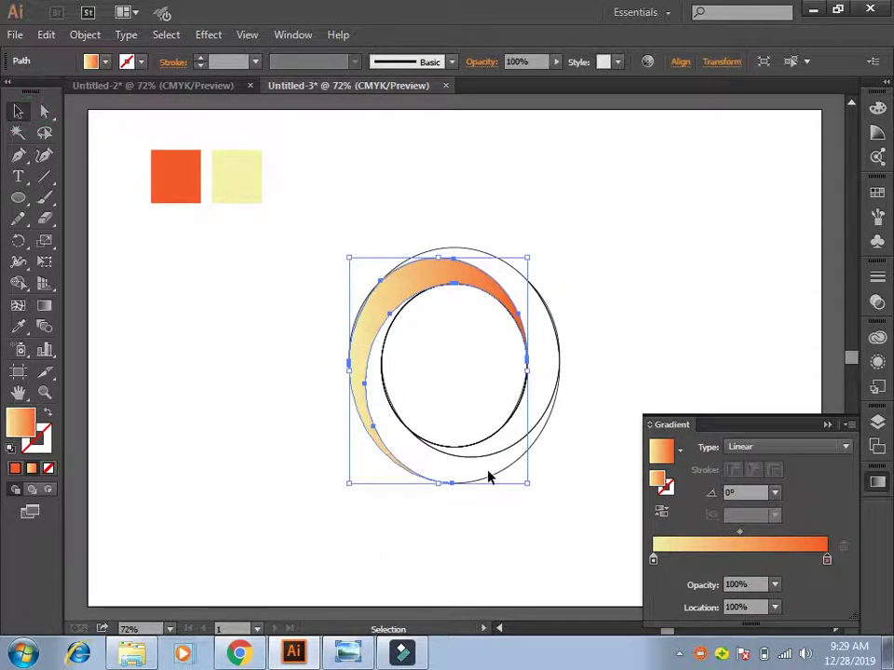
- Apply the pale-yellow-to-orange linear gradient to the right and outer crescent pieces
left_click(577, 513)
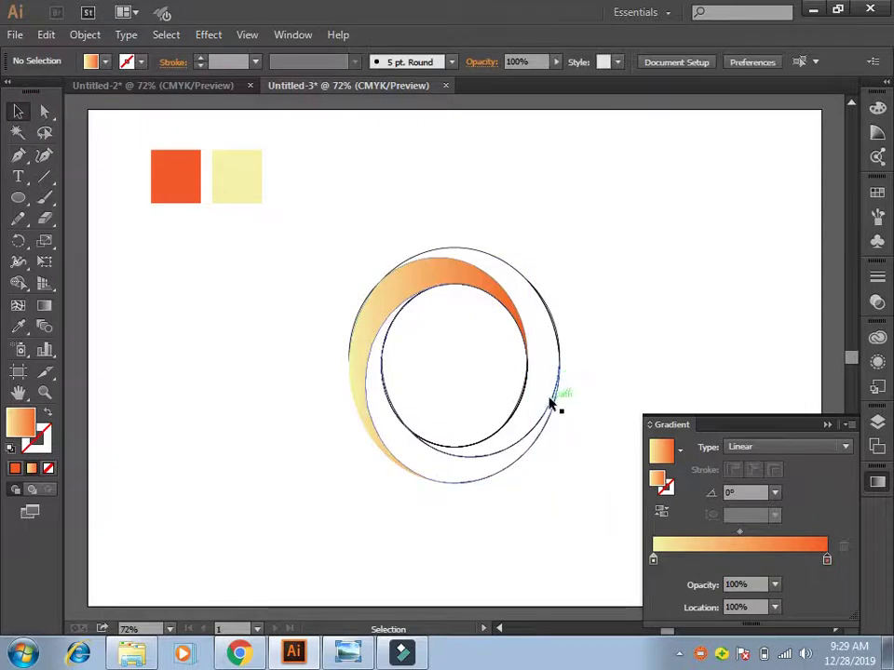
left_click(549, 399)
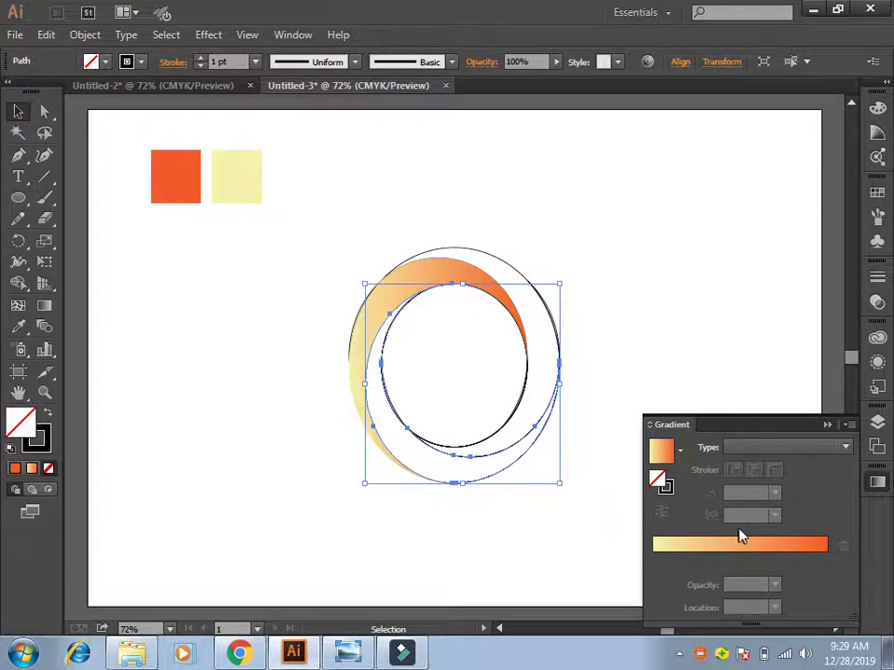
left_click(741, 548)
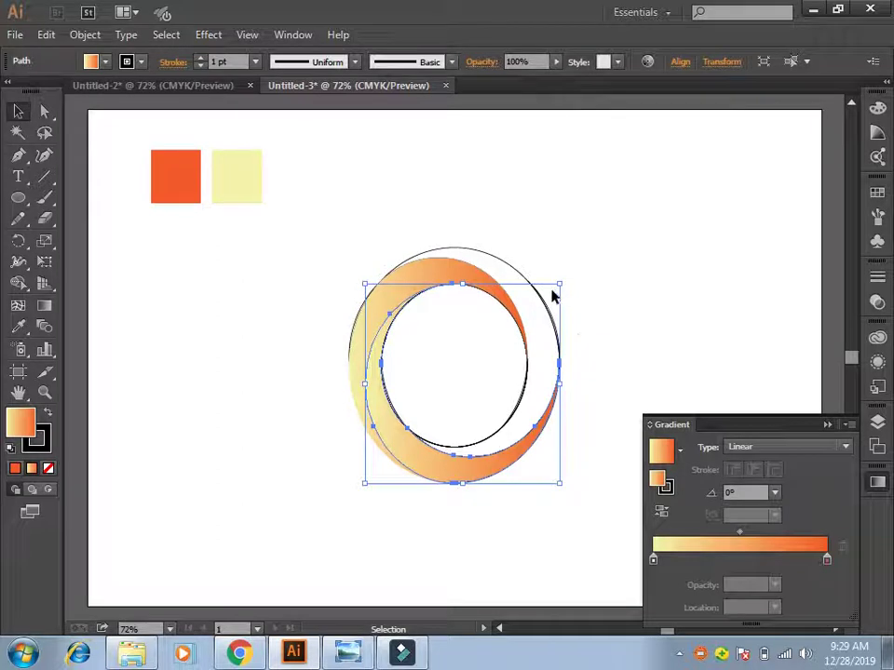
left_click(512, 263)
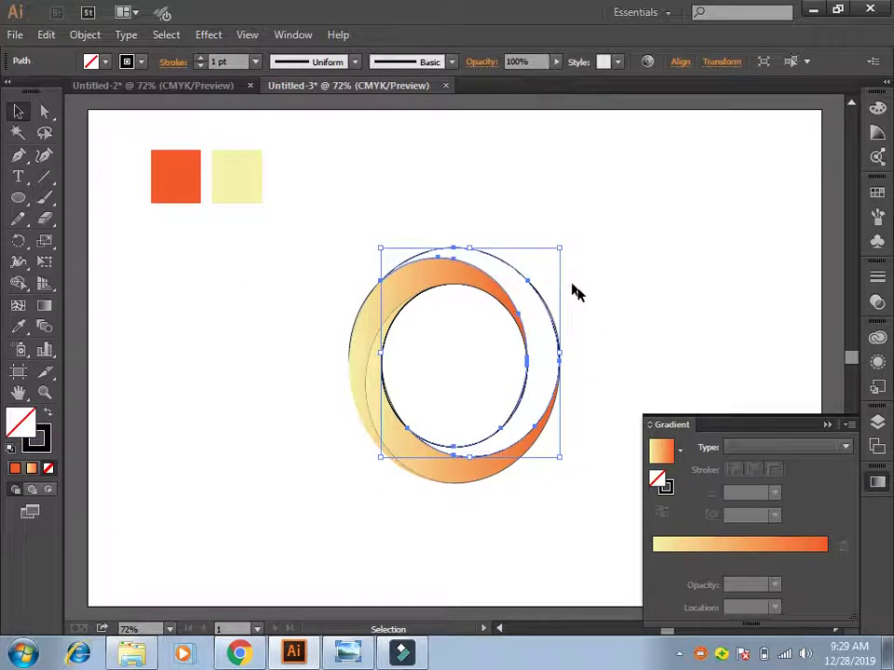
left_click(757, 550)
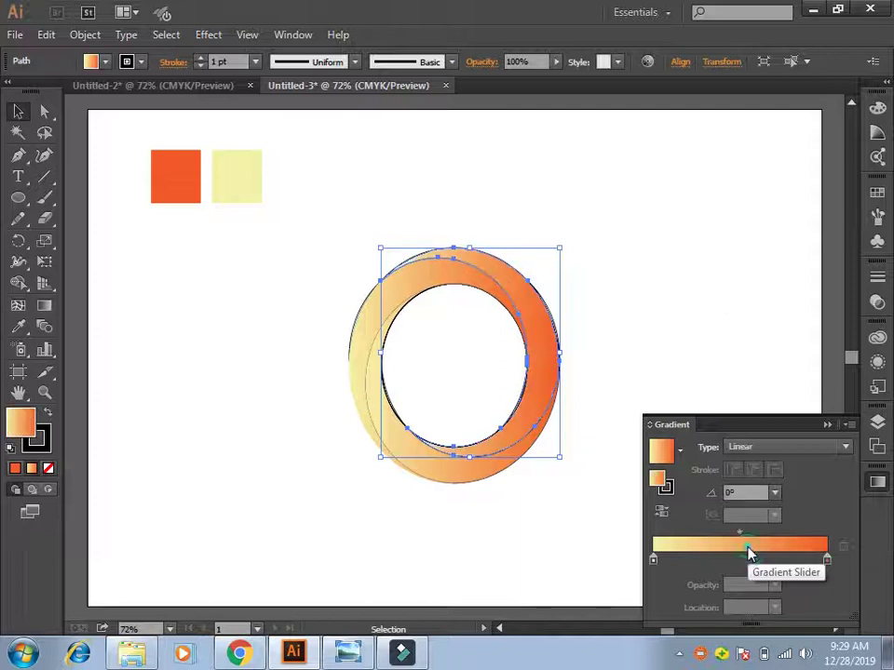
left_click(538, 557)
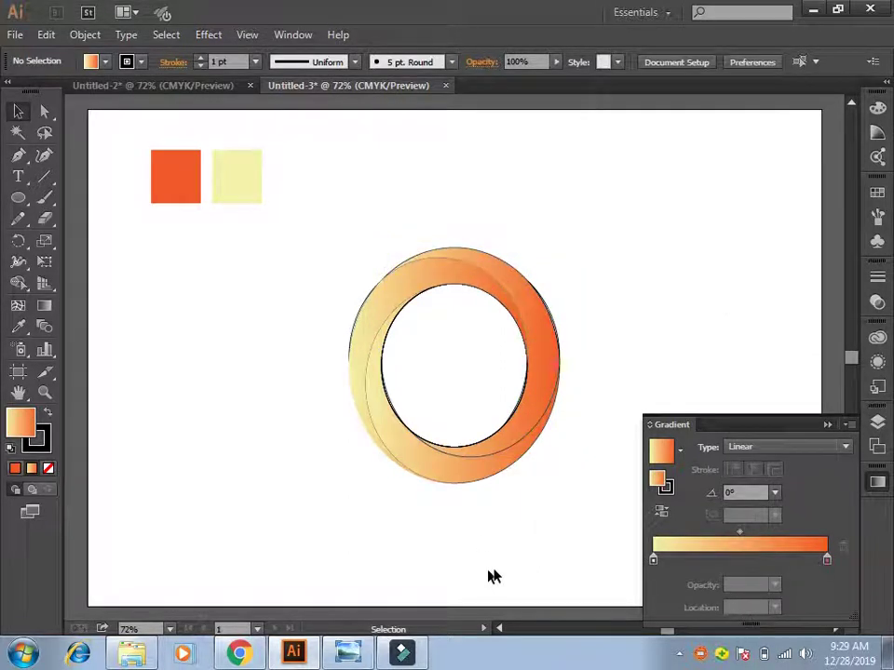
mouse_move(330, 246)
left_mouse_down()
mouse_move(568, 496)
mouse_move(566, 489)
left_mouse_up()
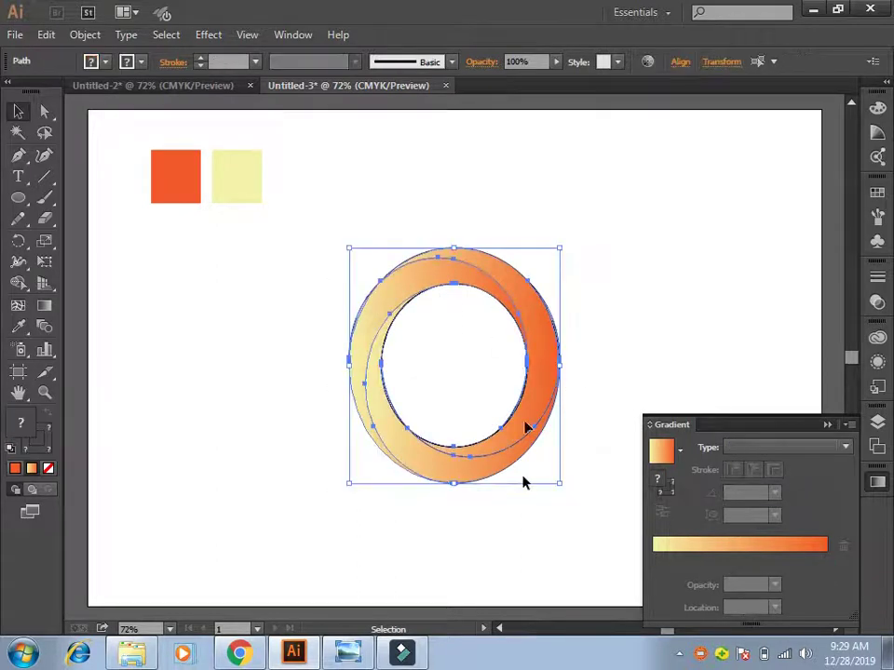
- Set the stroke of all selected ring pieces to [None]
left_click(141, 62)
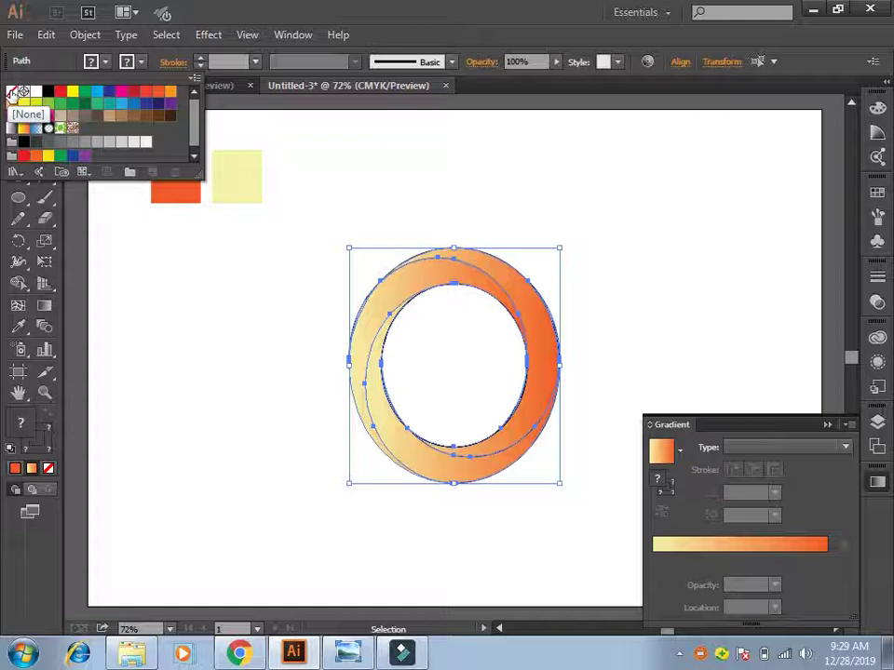
left_click(13, 92)
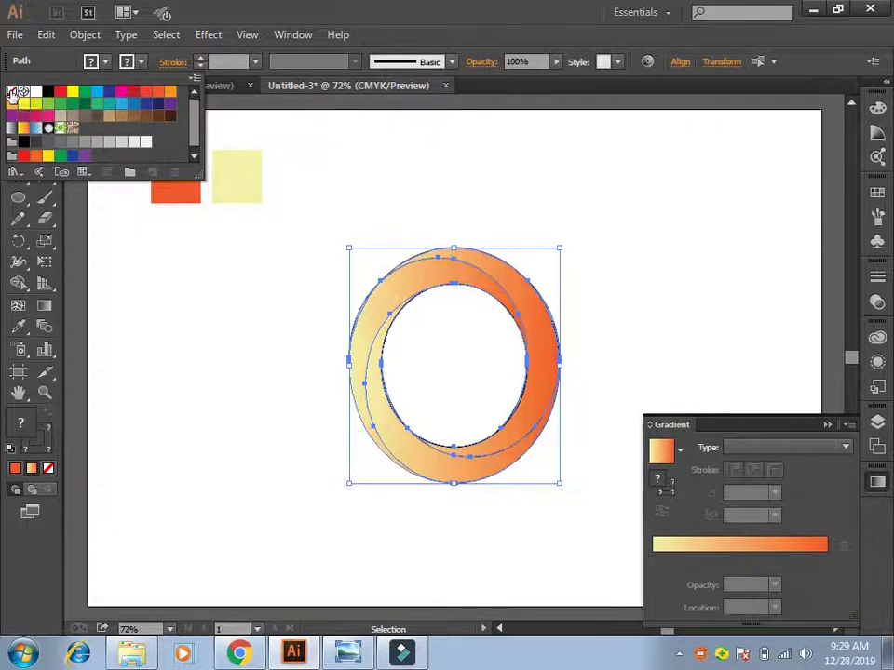
left_click(261, 448)
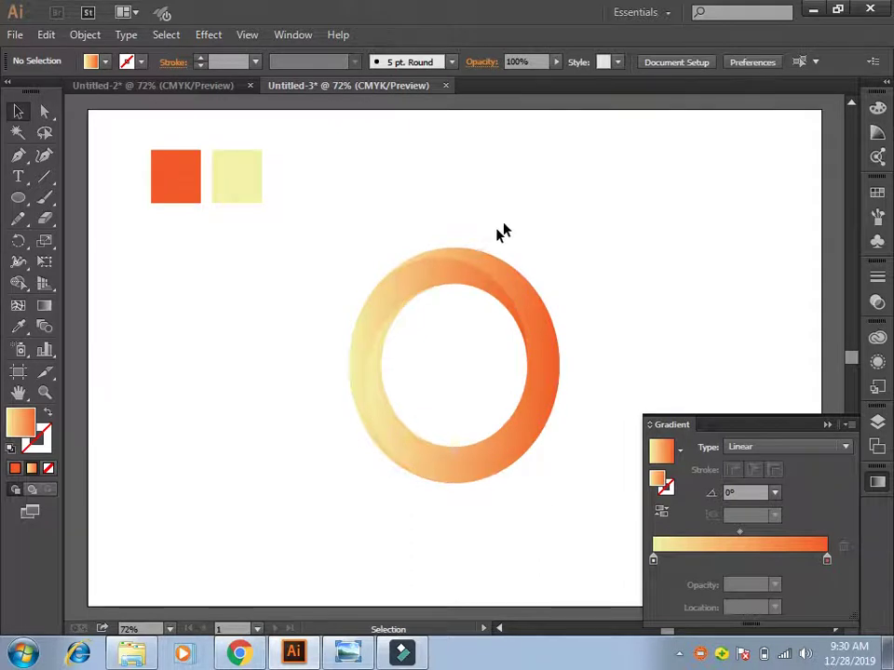
- Move the inner ring piece's full-orange gradient stop inward
left_click(467, 274)
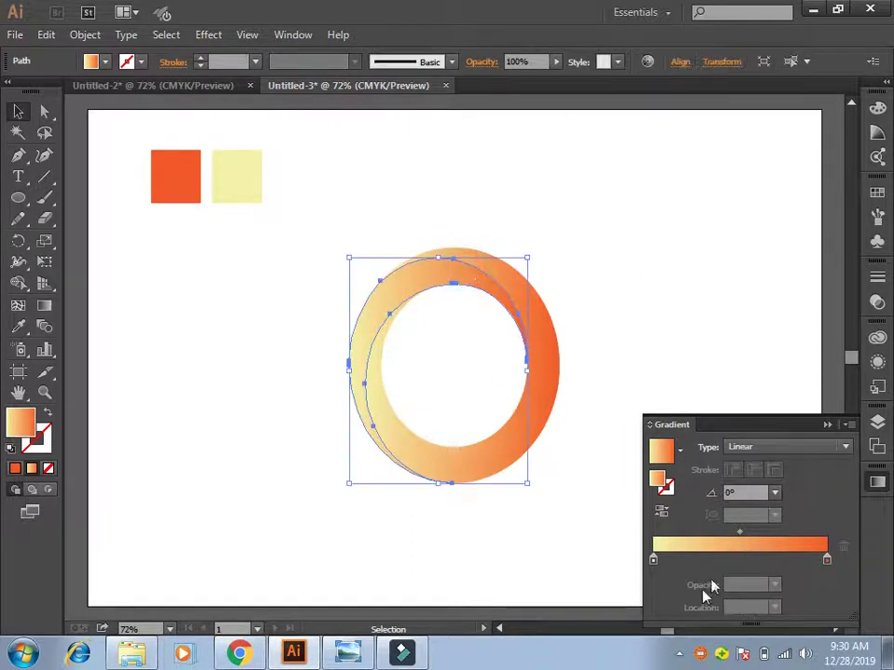
left_click_drag(827, 560, 775, 561)
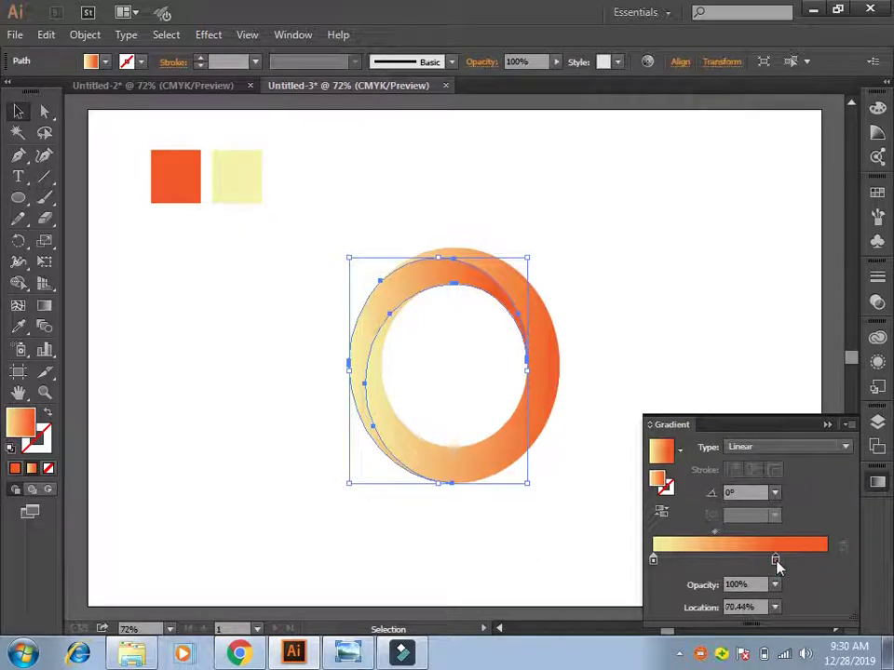
left_click(667, 368)
- Reposition the right inner crescent's gradient stops, placing yellow near the middle before orange
left_click(539, 325)
mouse_move(653, 561)
left_mouse_down()
mouse_move(799, 562)
mouse_move(609, 564)
left_mouse_up()
mouse_move(779, 562)
left_mouse_down()
mouse_move(812, 562)
mouse_move(771, 563)
left_mouse_up()
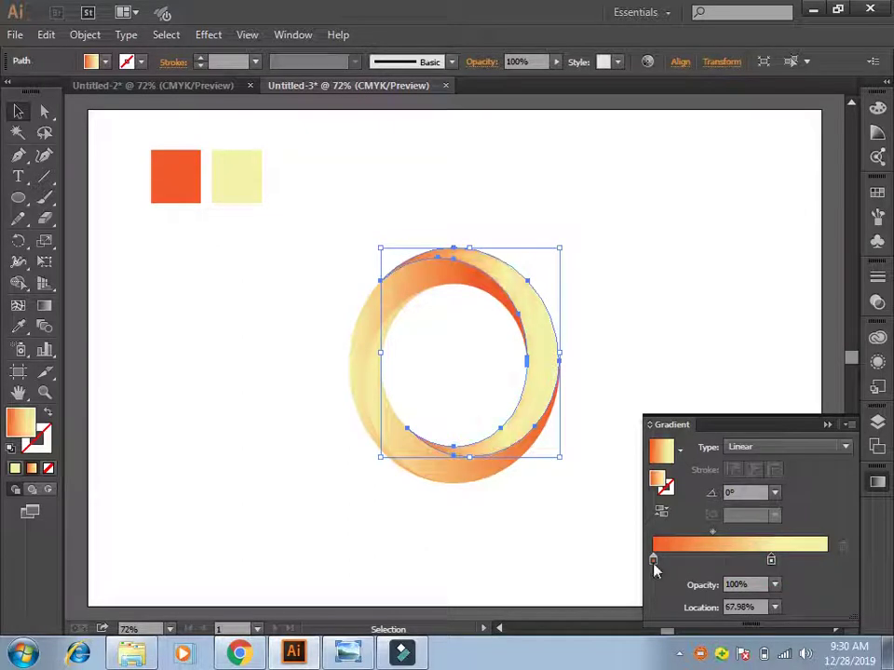
left_click_drag(653, 561, 854, 566)
mouse_move(772, 560)
left_mouse_down()
mouse_move(704, 558)
mouse_move(738, 564)
left_mouse_up()
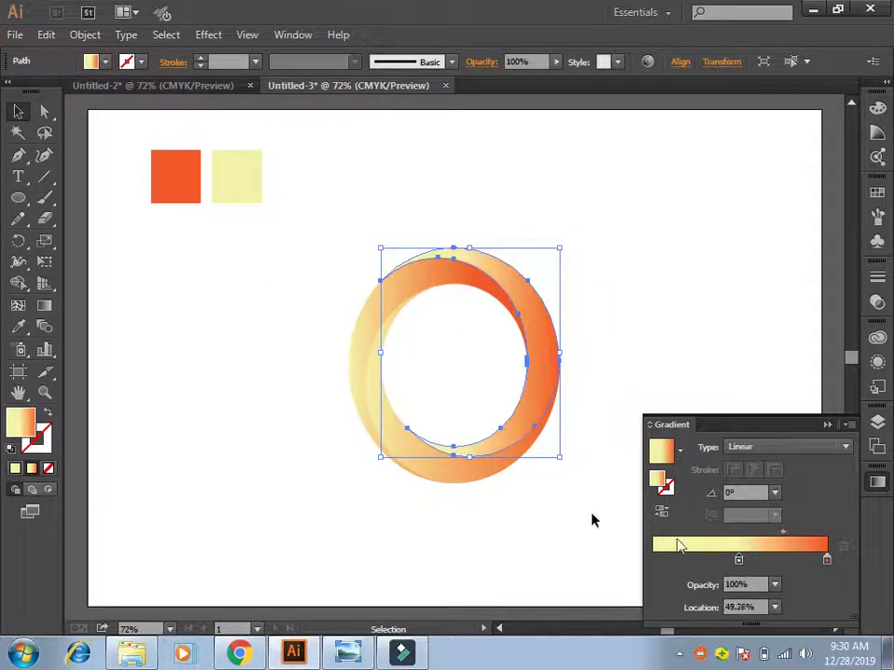
left_click(474, 484)
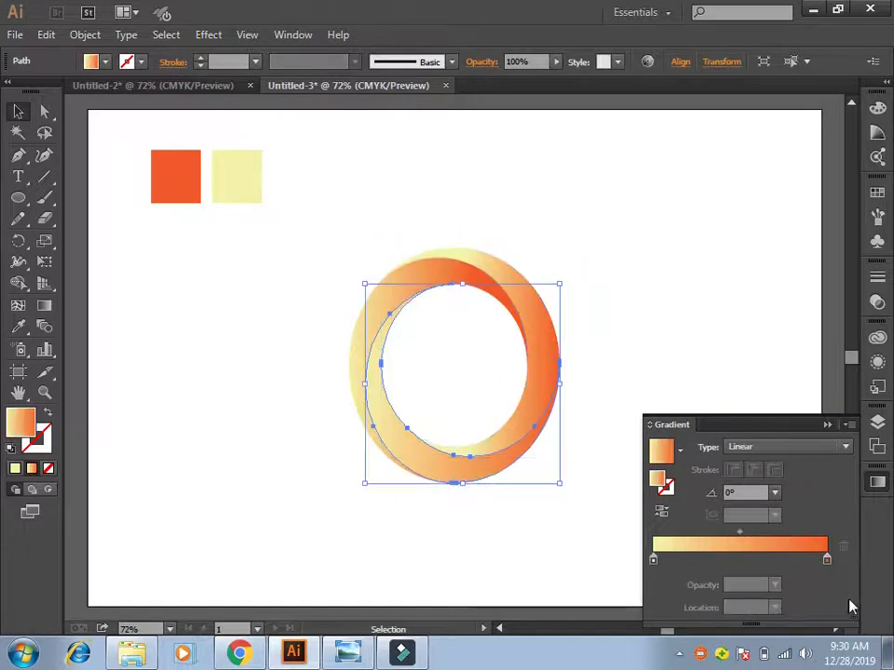
- Remove the extra gradient stop, put the orange stop at the start, and pull the pale stop inward
mouse_move(827, 559)
left_mouse_down()
mouse_move(675, 560)
mouse_move(826, 559)
left_mouse_up()
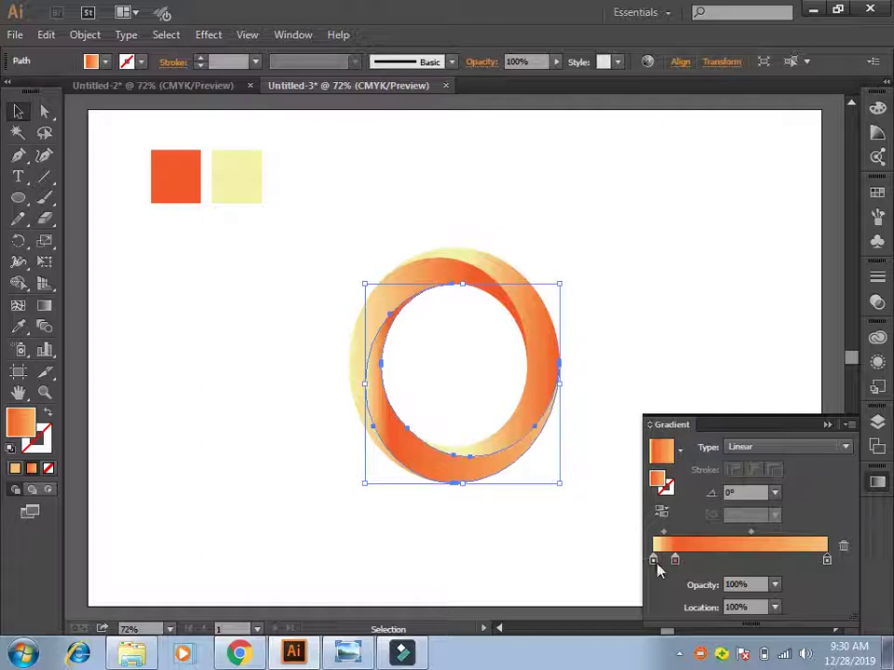
left_click_drag(653, 559, 654, 605)
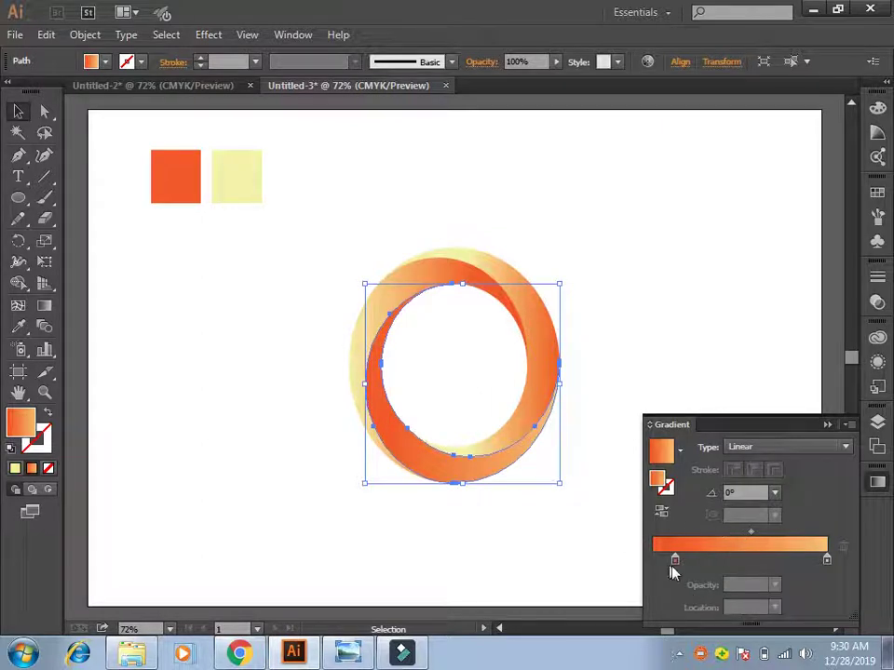
left_click_drag(675, 559, 653, 559)
left_click_drag(827, 561, 771, 562)
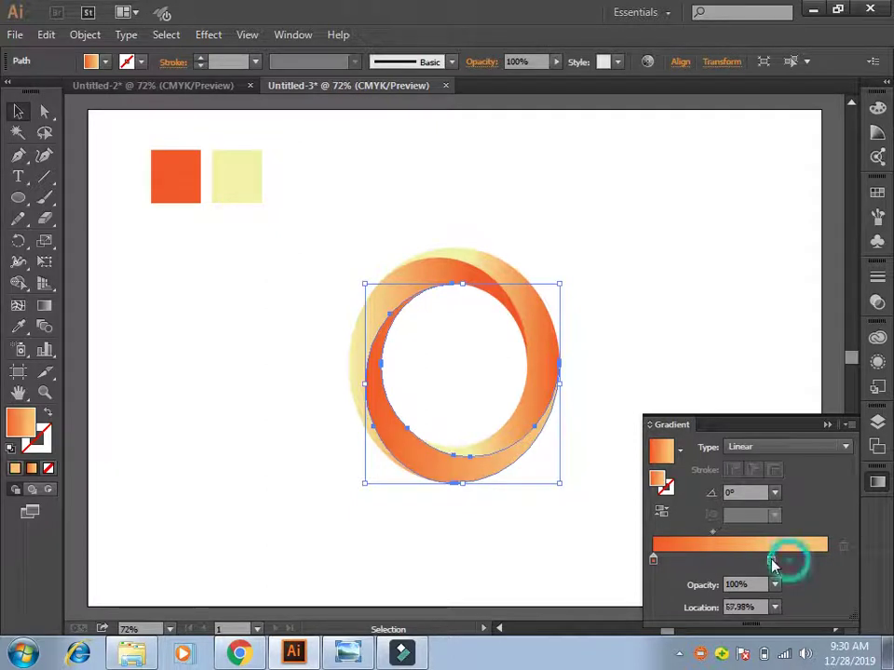
- Set the front crescent's gradient stops to about 8% orange and 57% pale yellow
left_click(529, 417)
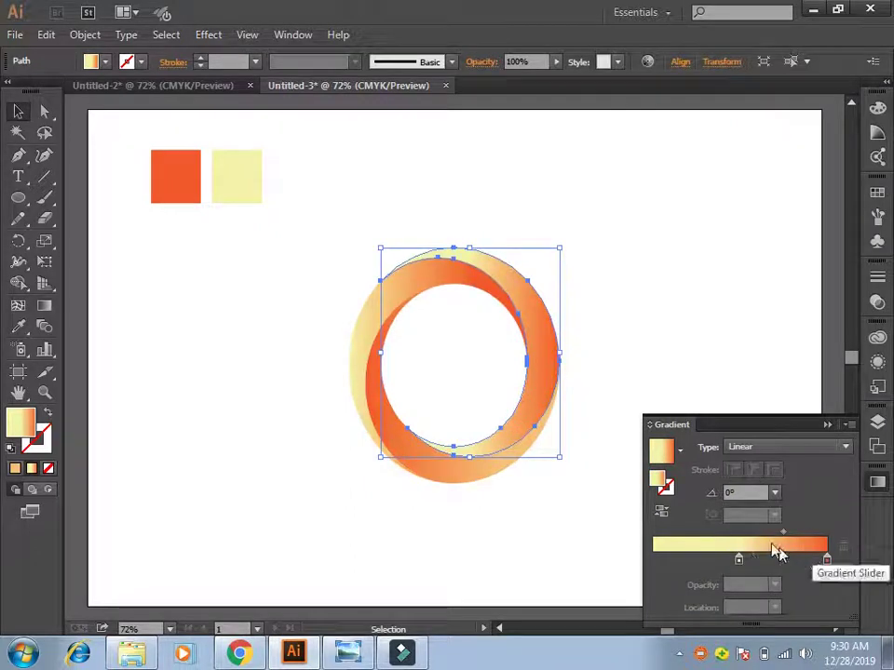
left_click(496, 468)
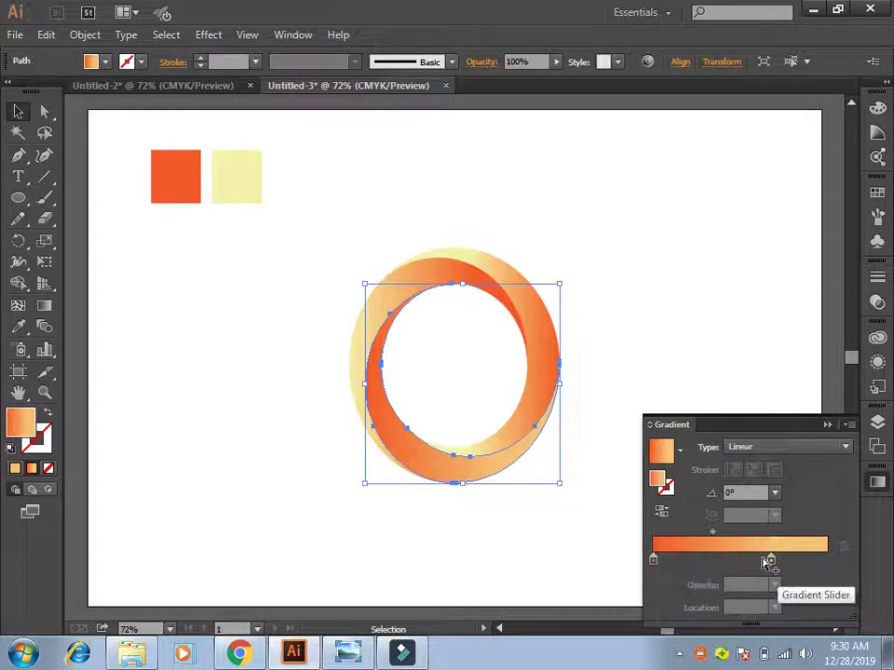
left_click_drag(770, 559, 752, 558)
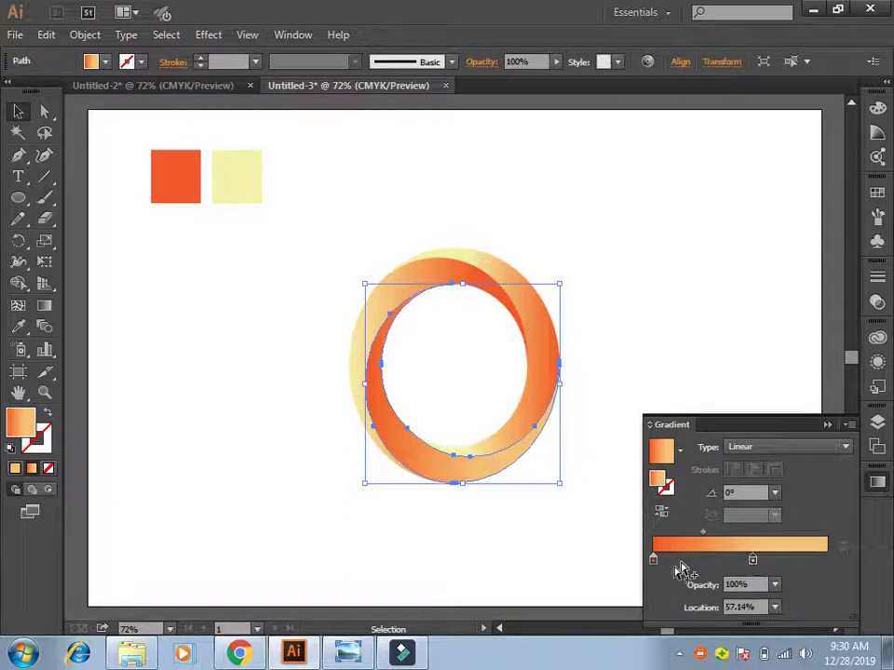
left_click_drag(653, 558, 667, 558)
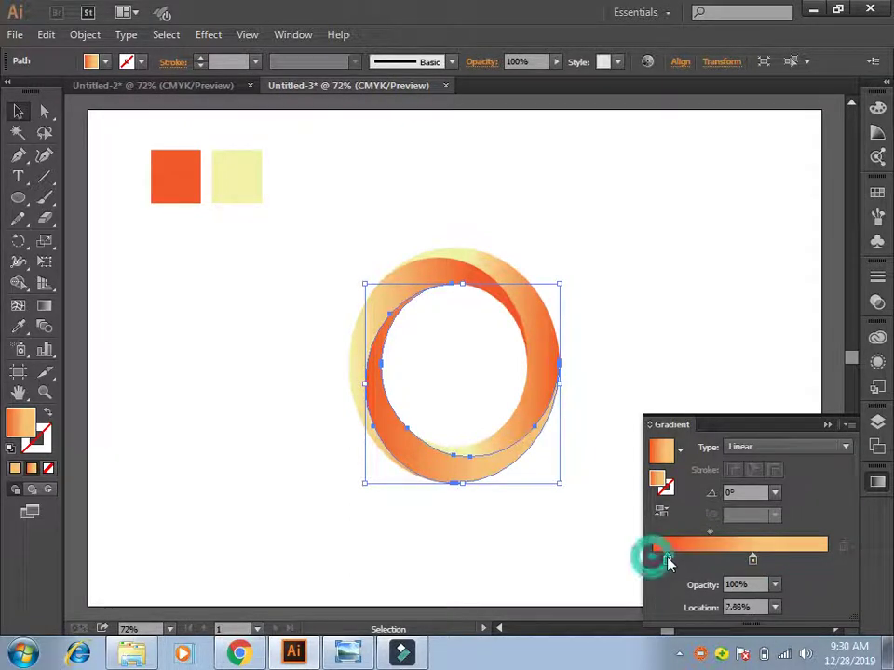
left_click(573, 558)
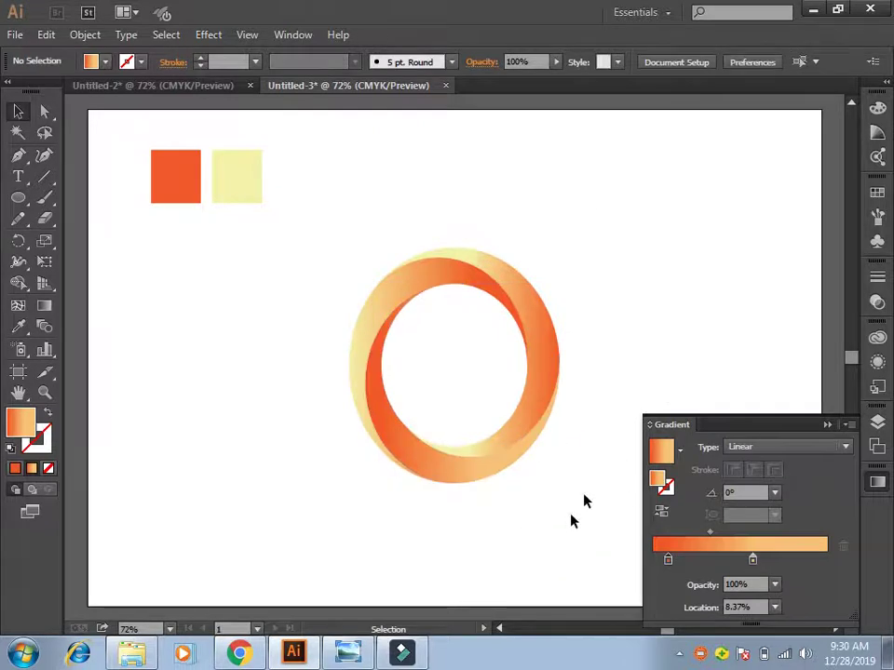
- Retune the outer piece's orange stop to about 89% and the inner piece's to about 21%
left_click(555, 374)
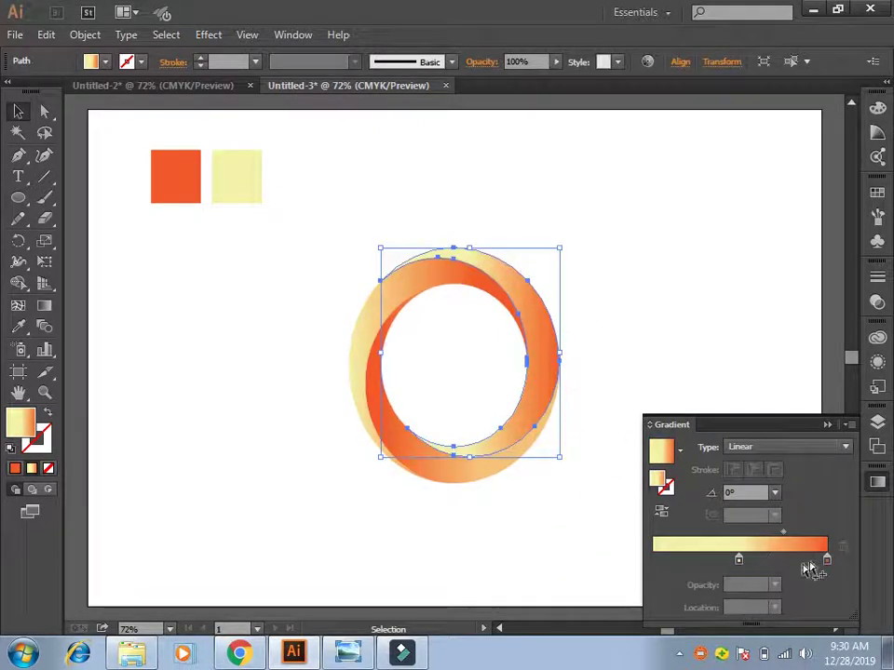
left_click_drag(827, 559, 799, 560)
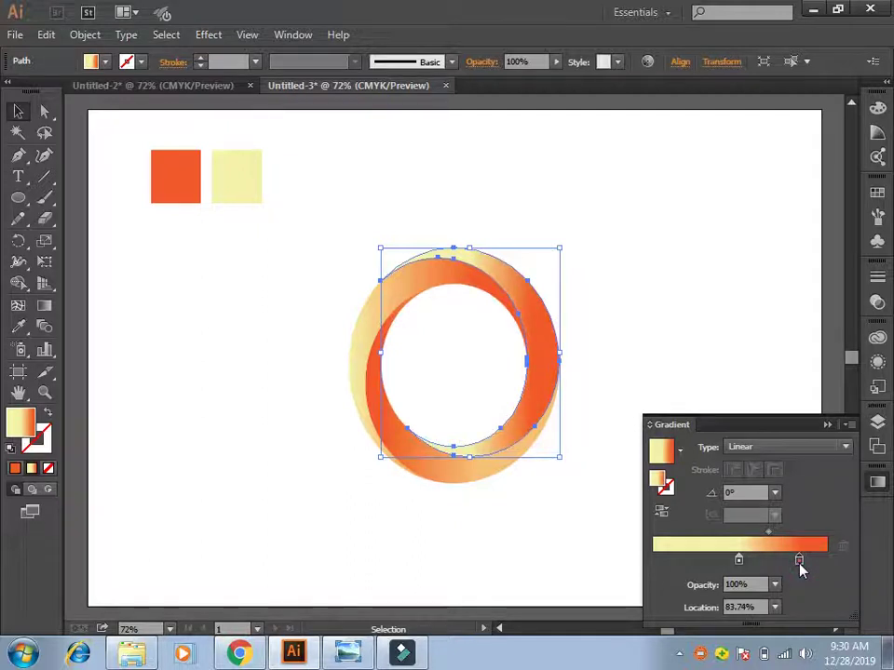
left_click(573, 491)
left_click(517, 450)
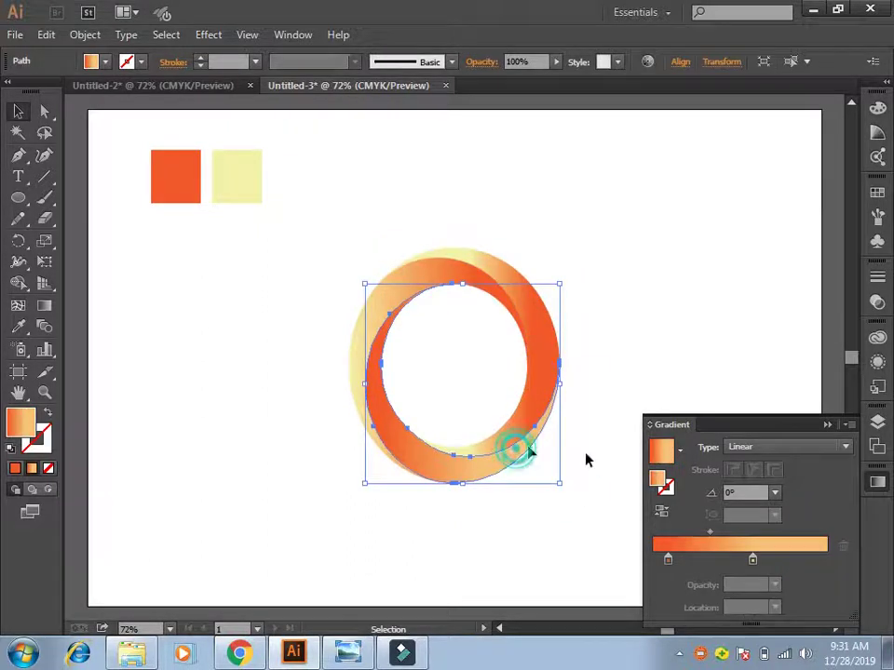
left_click_drag(668, 559, 690, 560)
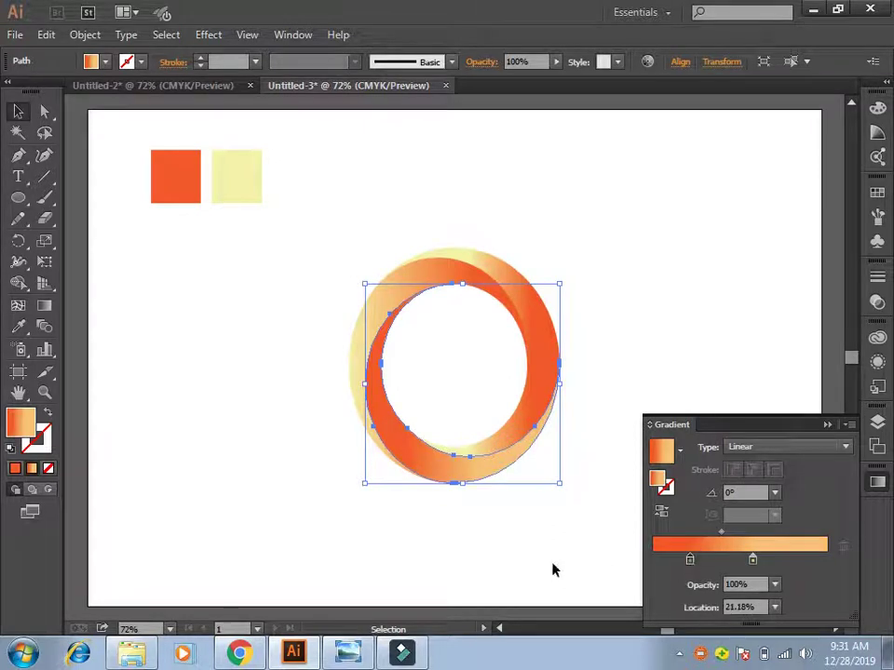
left_click(600, 564)
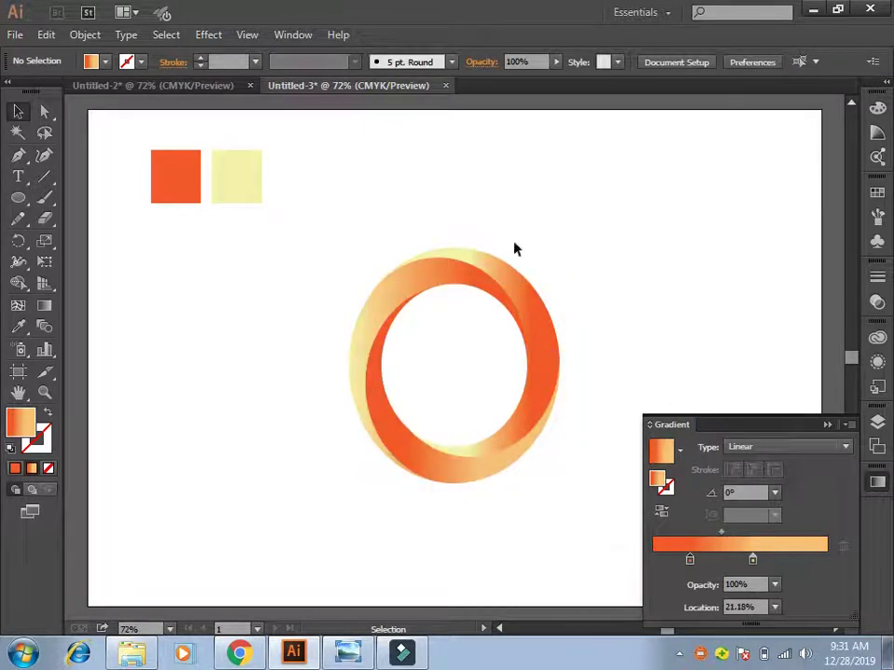
- Set the left crescent's orange stop to 57.14% and close the gradient settings
left_click(432, 287)
left_click_drag(776, 559, 751, 562)
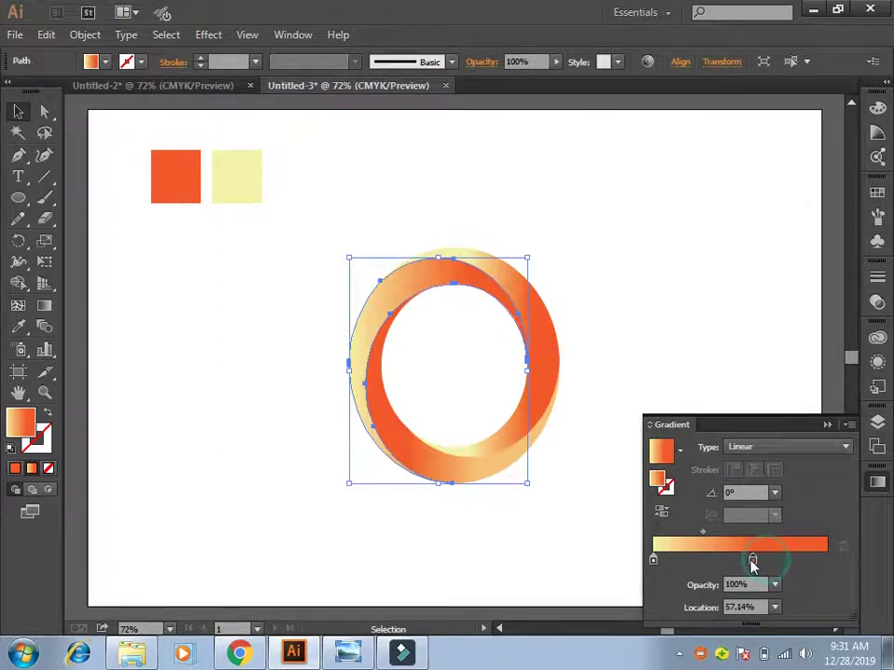
left_click(630, 518)
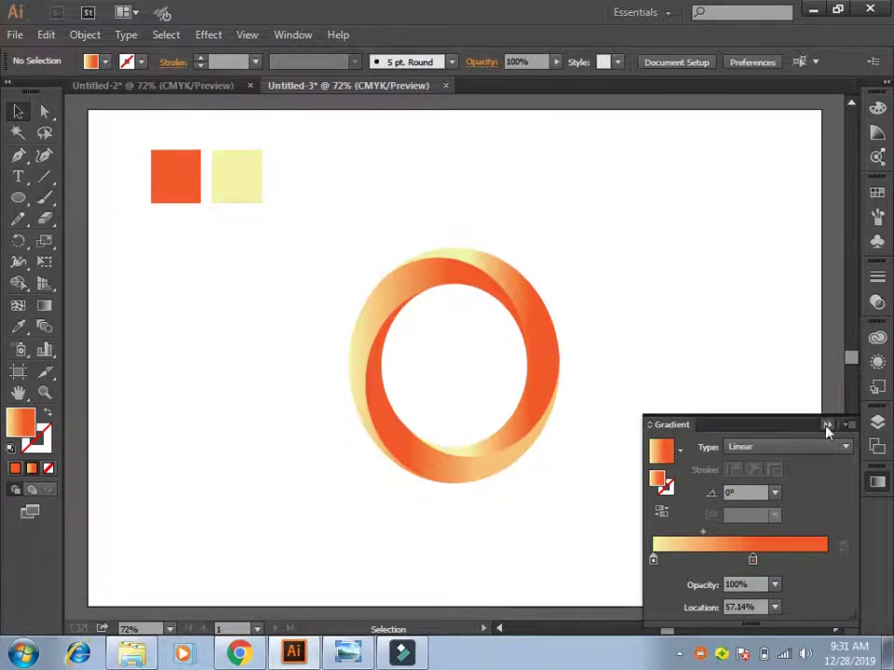
left_click(826, 423)
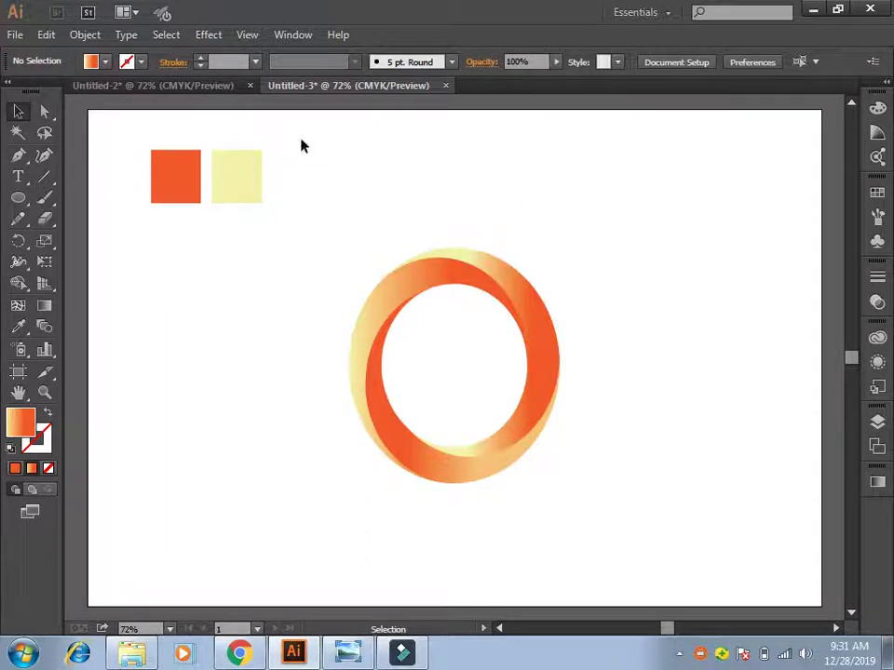
- Switch to the Untitled-2 document to view the finished ring reference
left_click(223, 90)
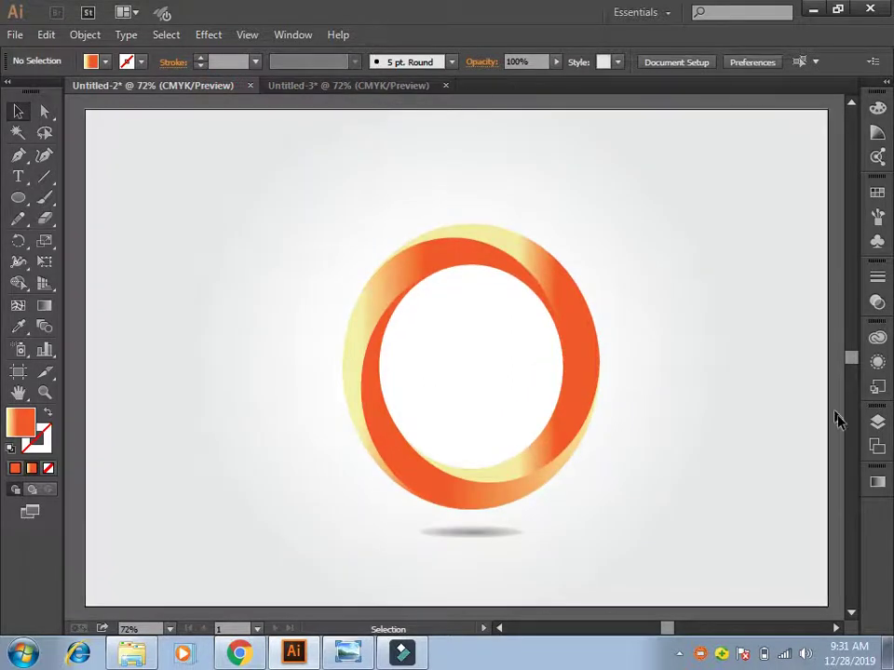